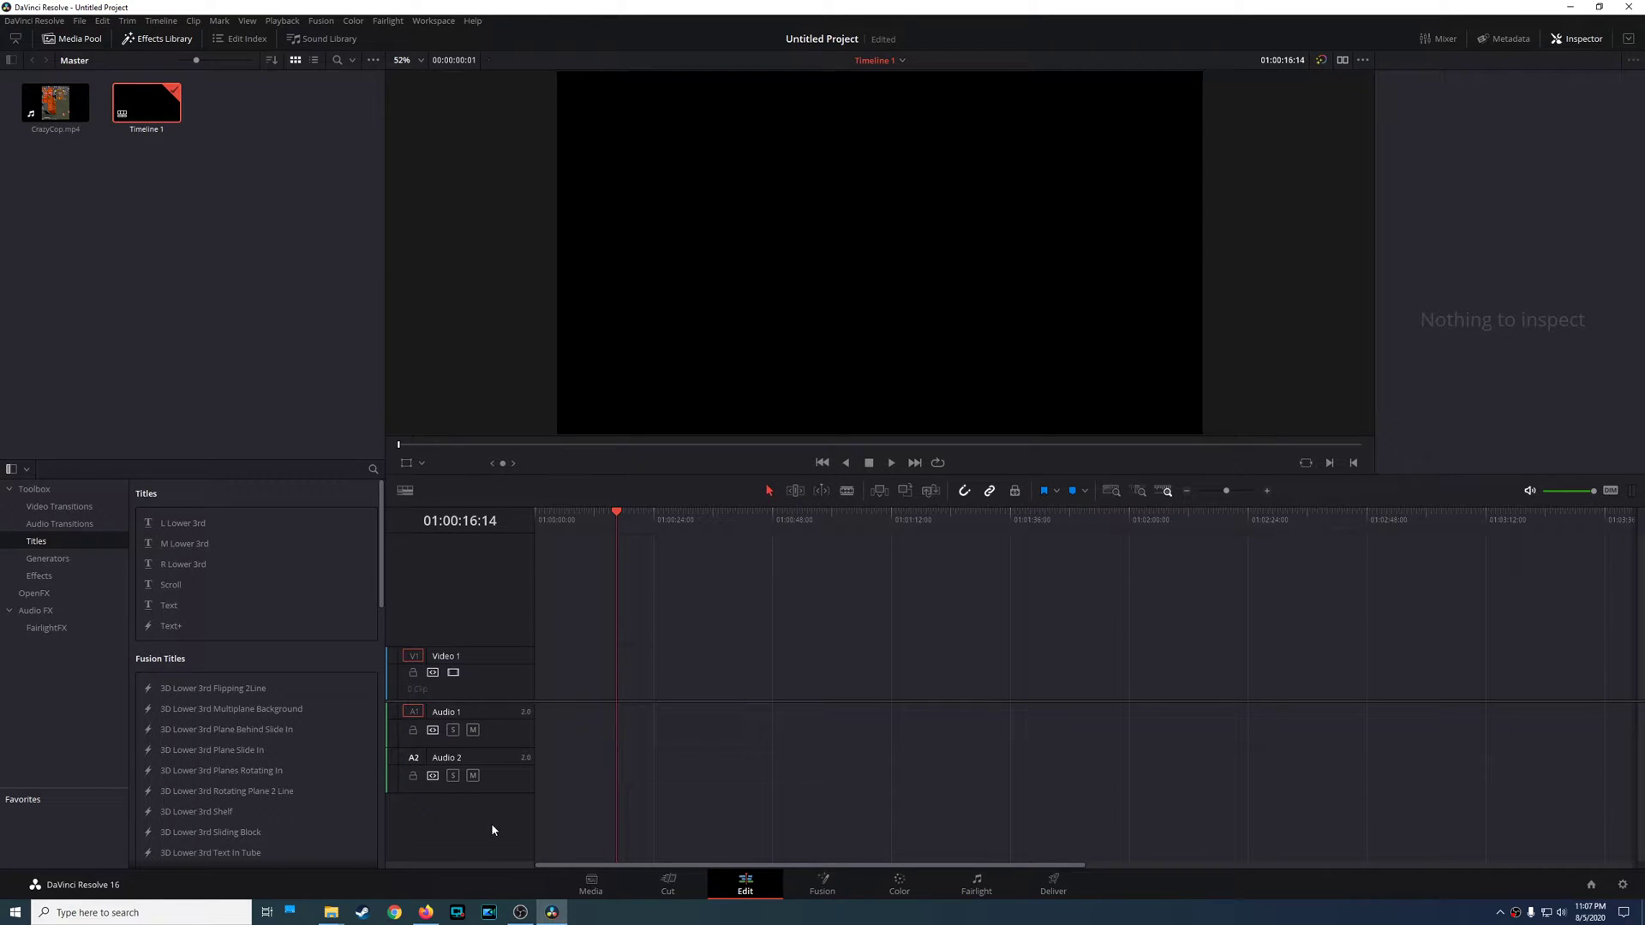
Open CrazyCop.mp4 from the Ep1218DavinciStereoTracks folder so it plays in VLC
mouse_move(339, 919)
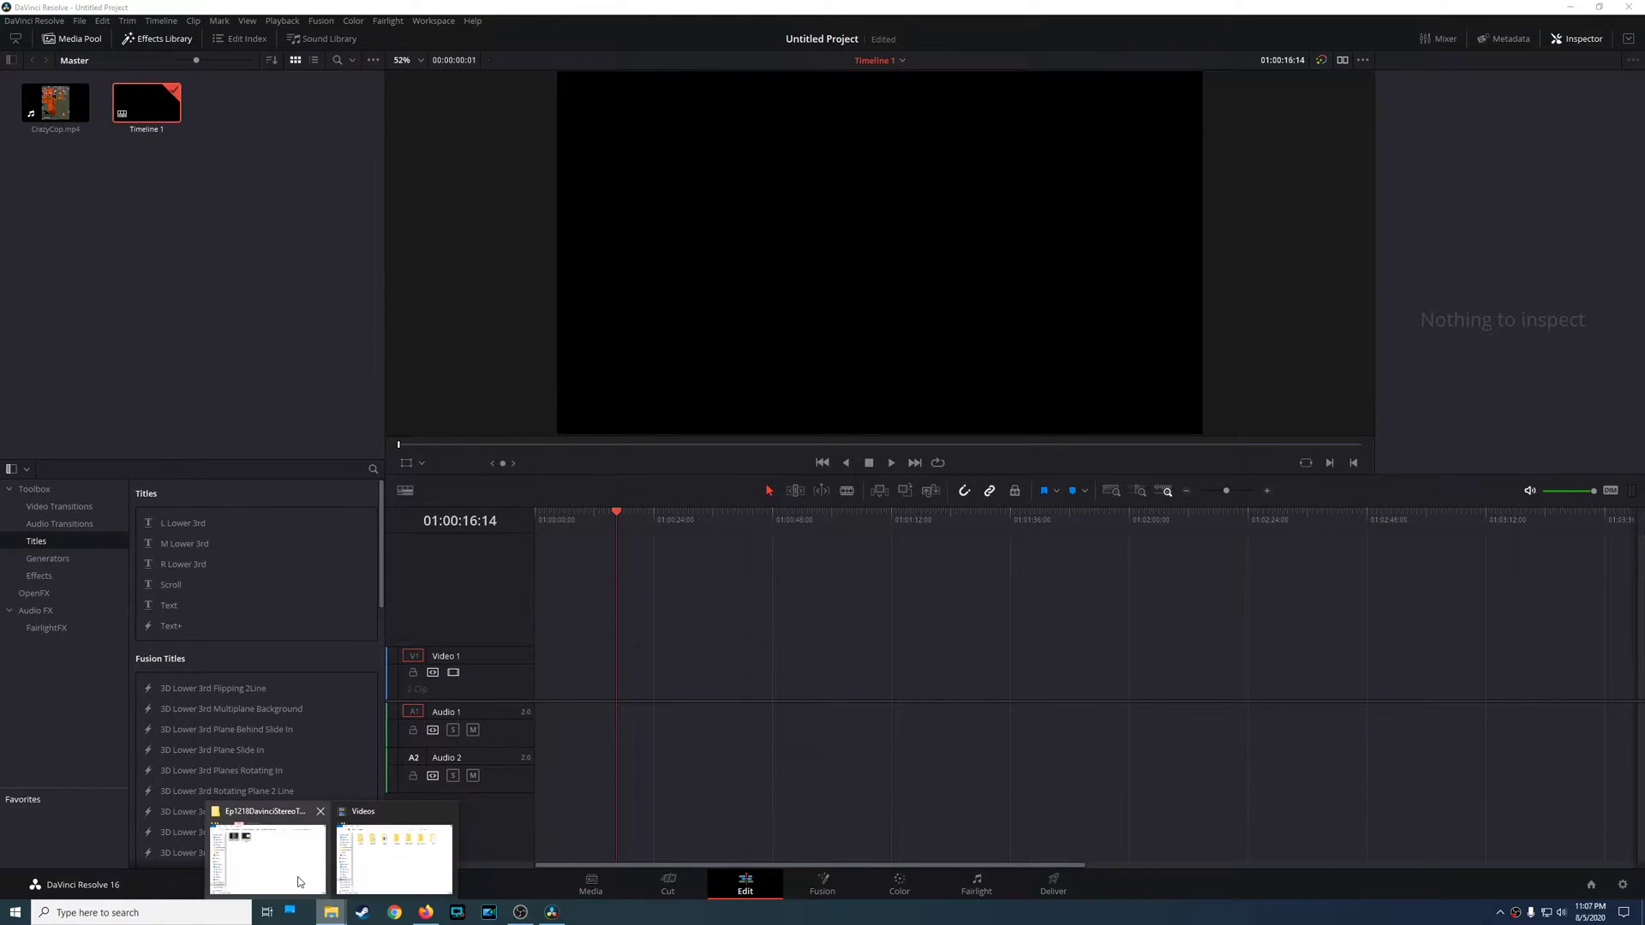
click(301, 881)
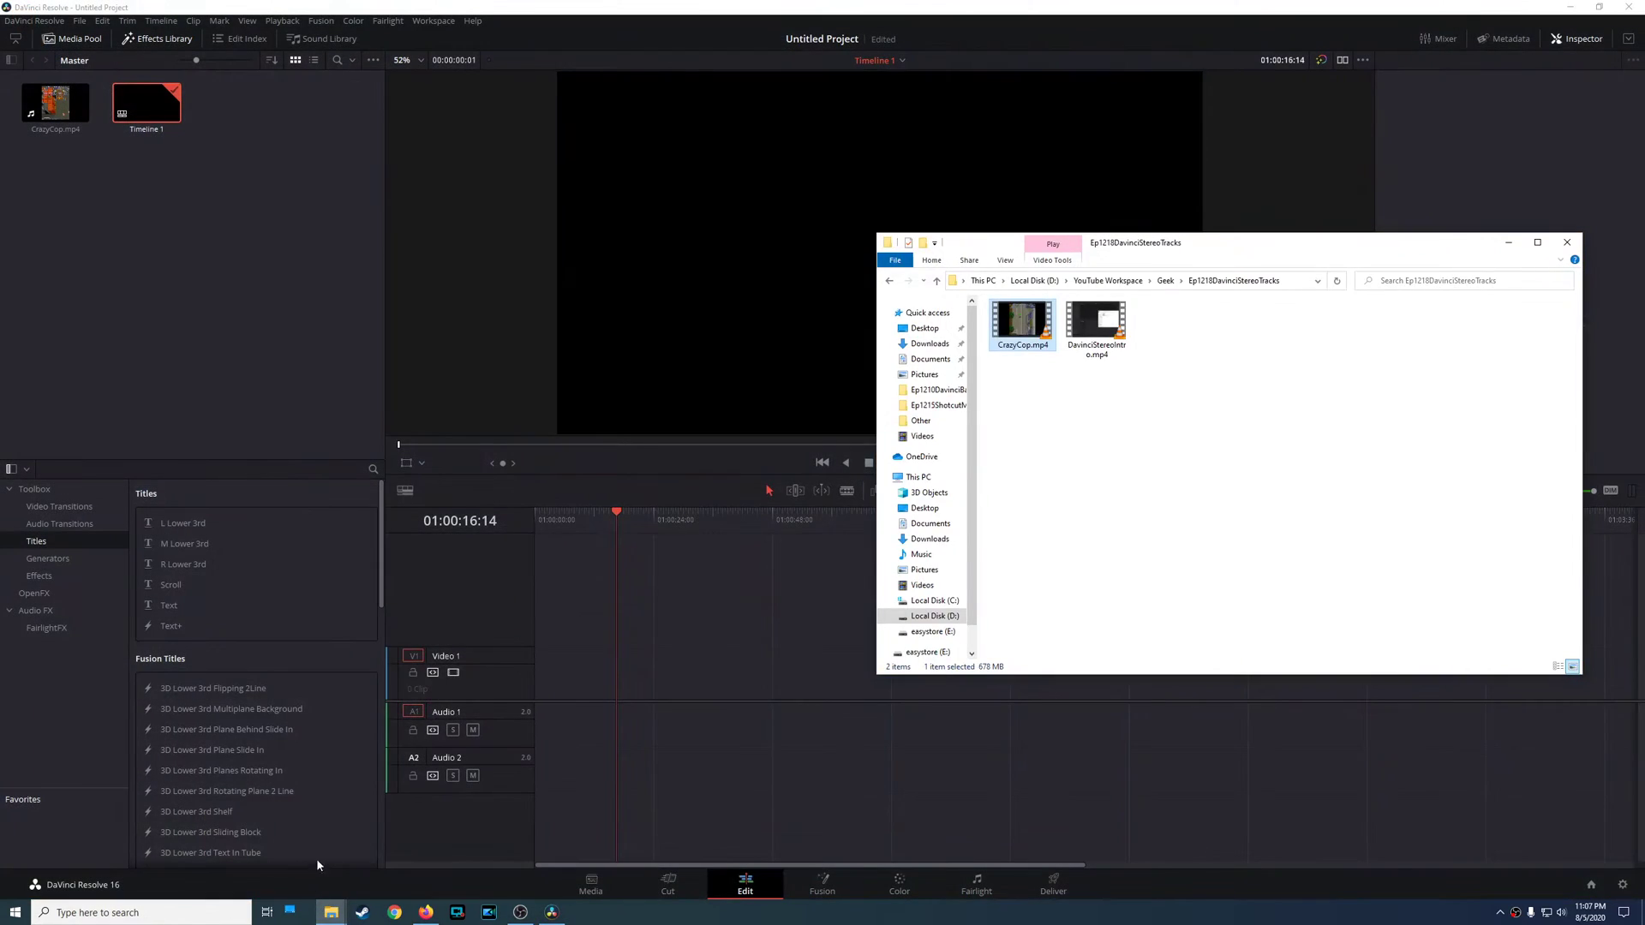
double_click(1015, 324)
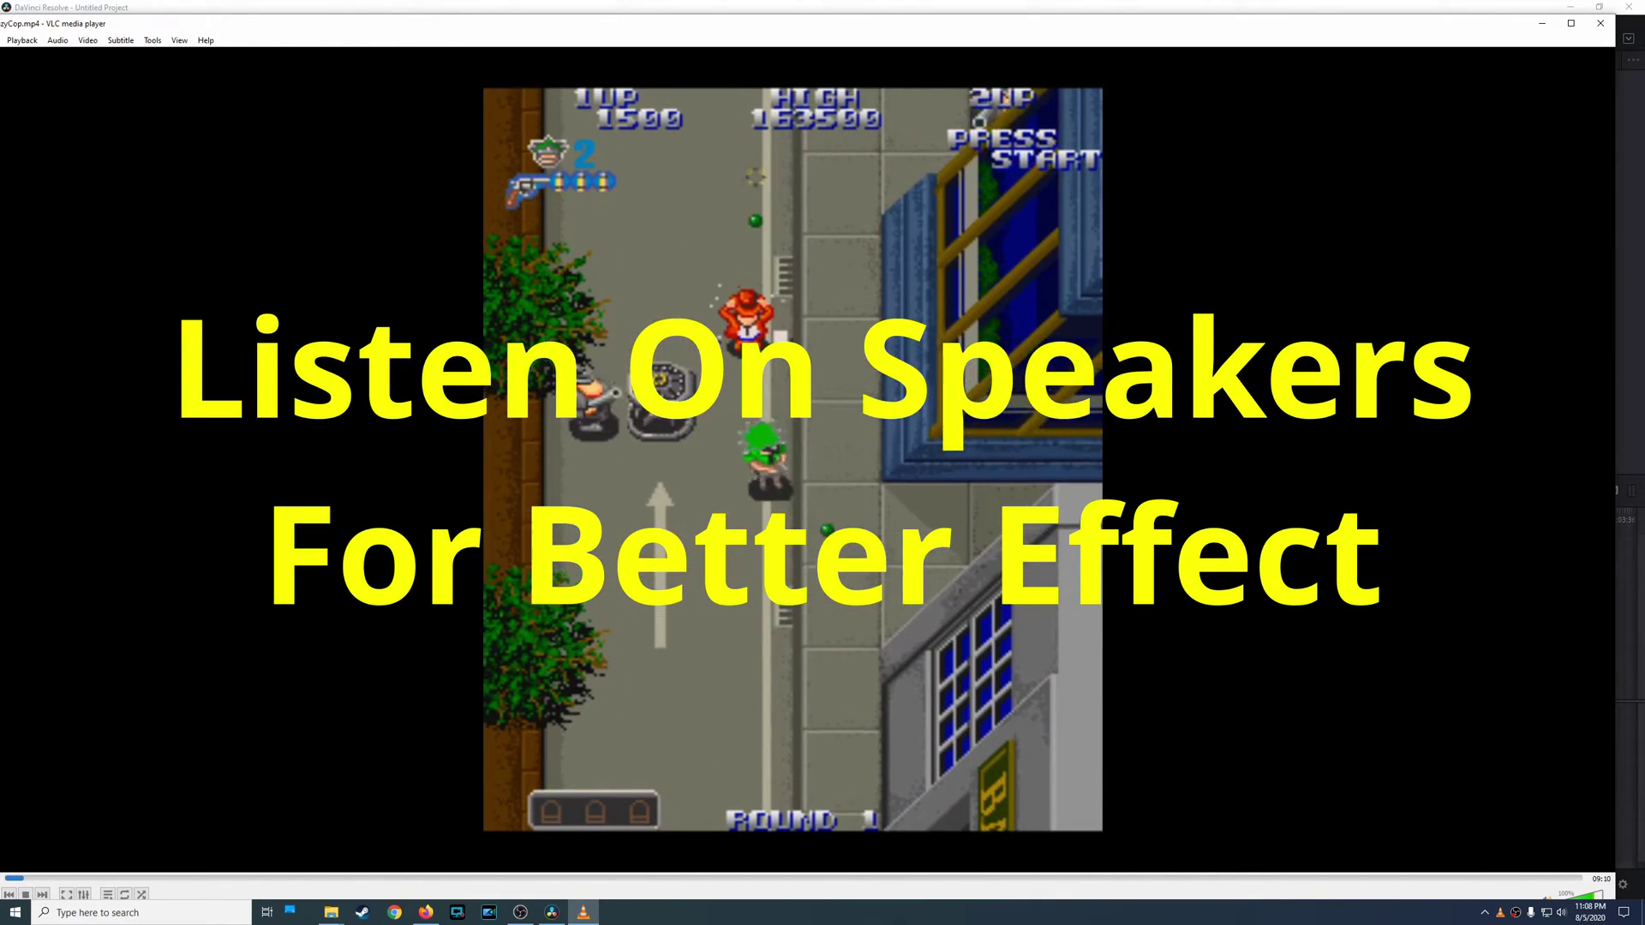
Pause VLC on a still frame of the Round 1 arcade gameplay
key(space)
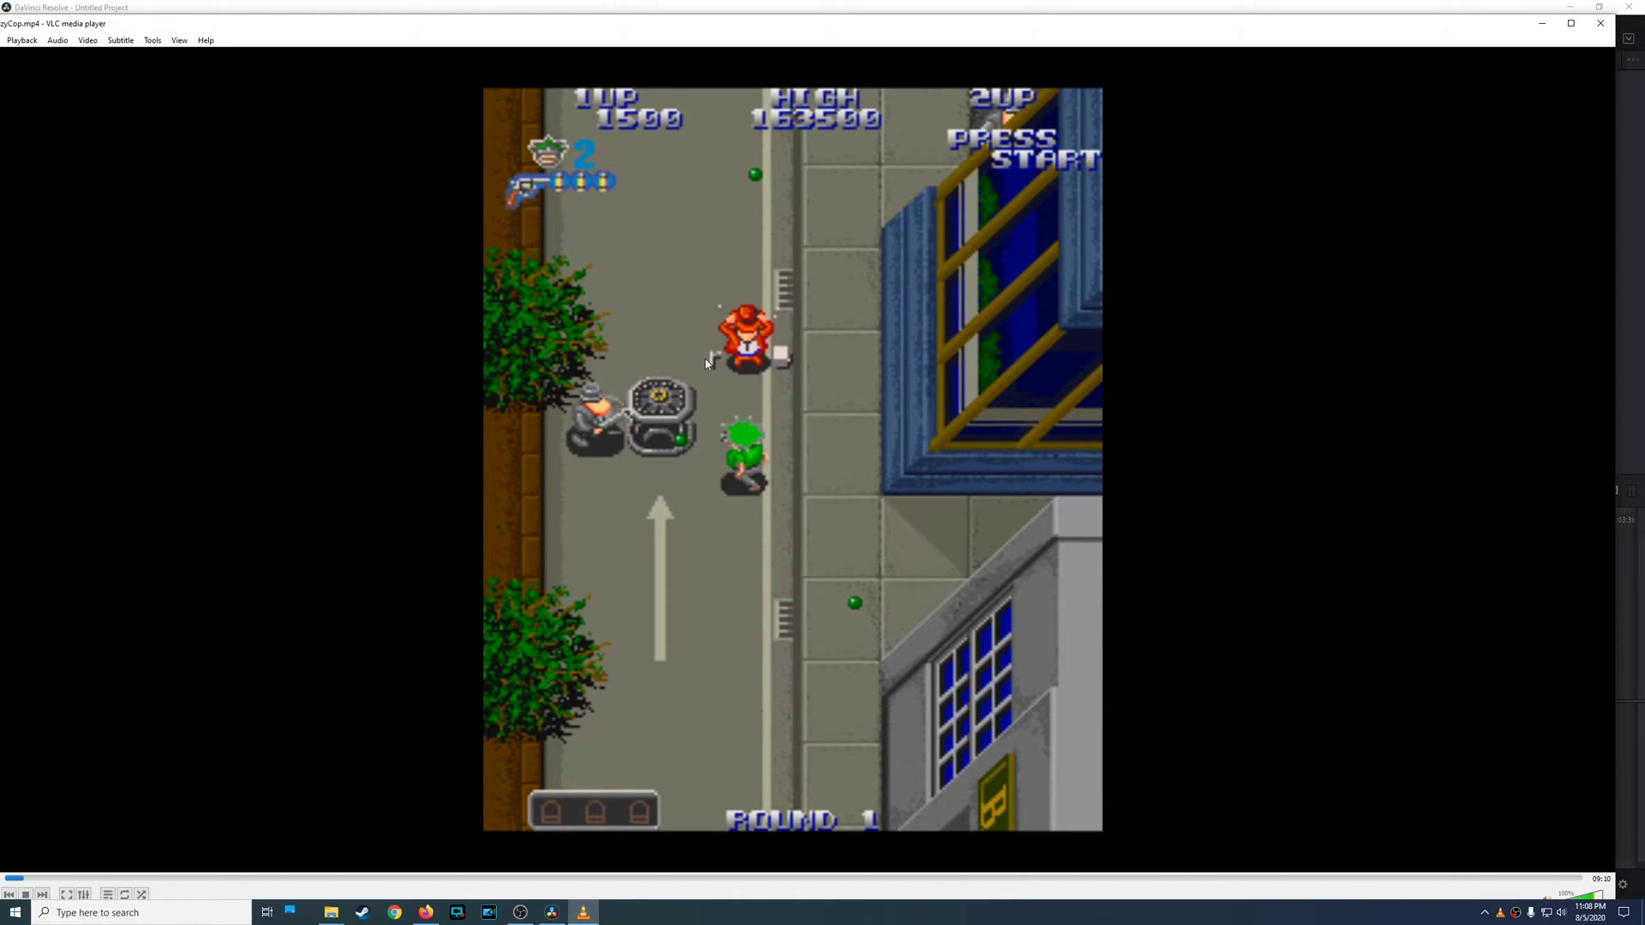
Switch VLC's audio track to Desktop, play a few seconds, then pause again
click(58, 42)
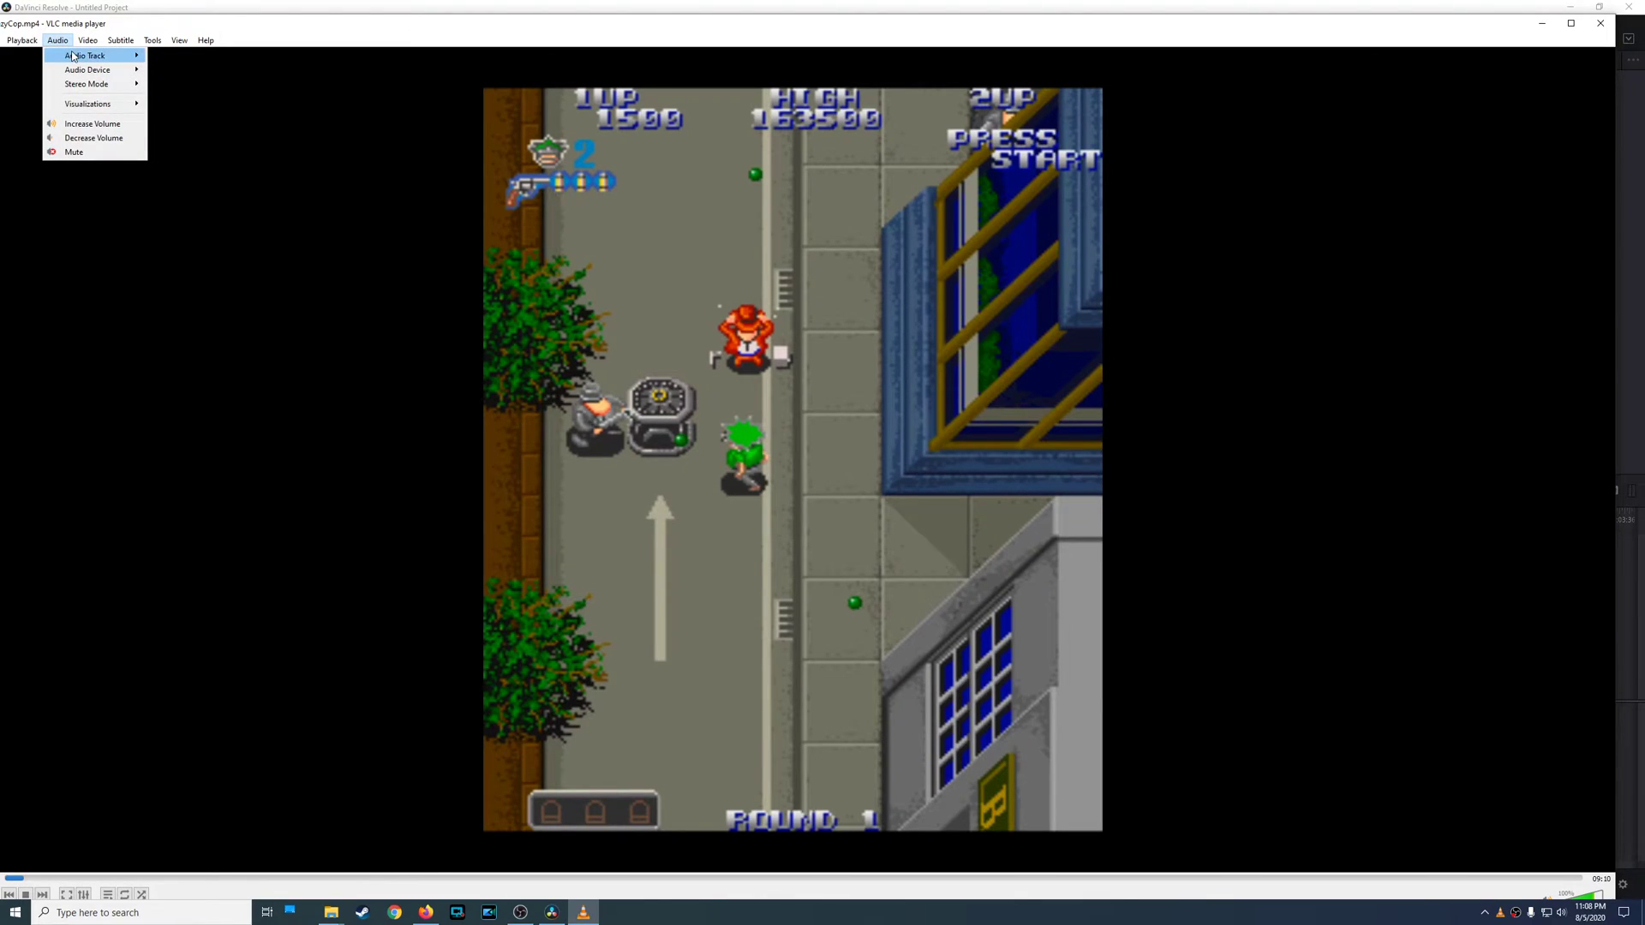
mouse_move(85, 56)
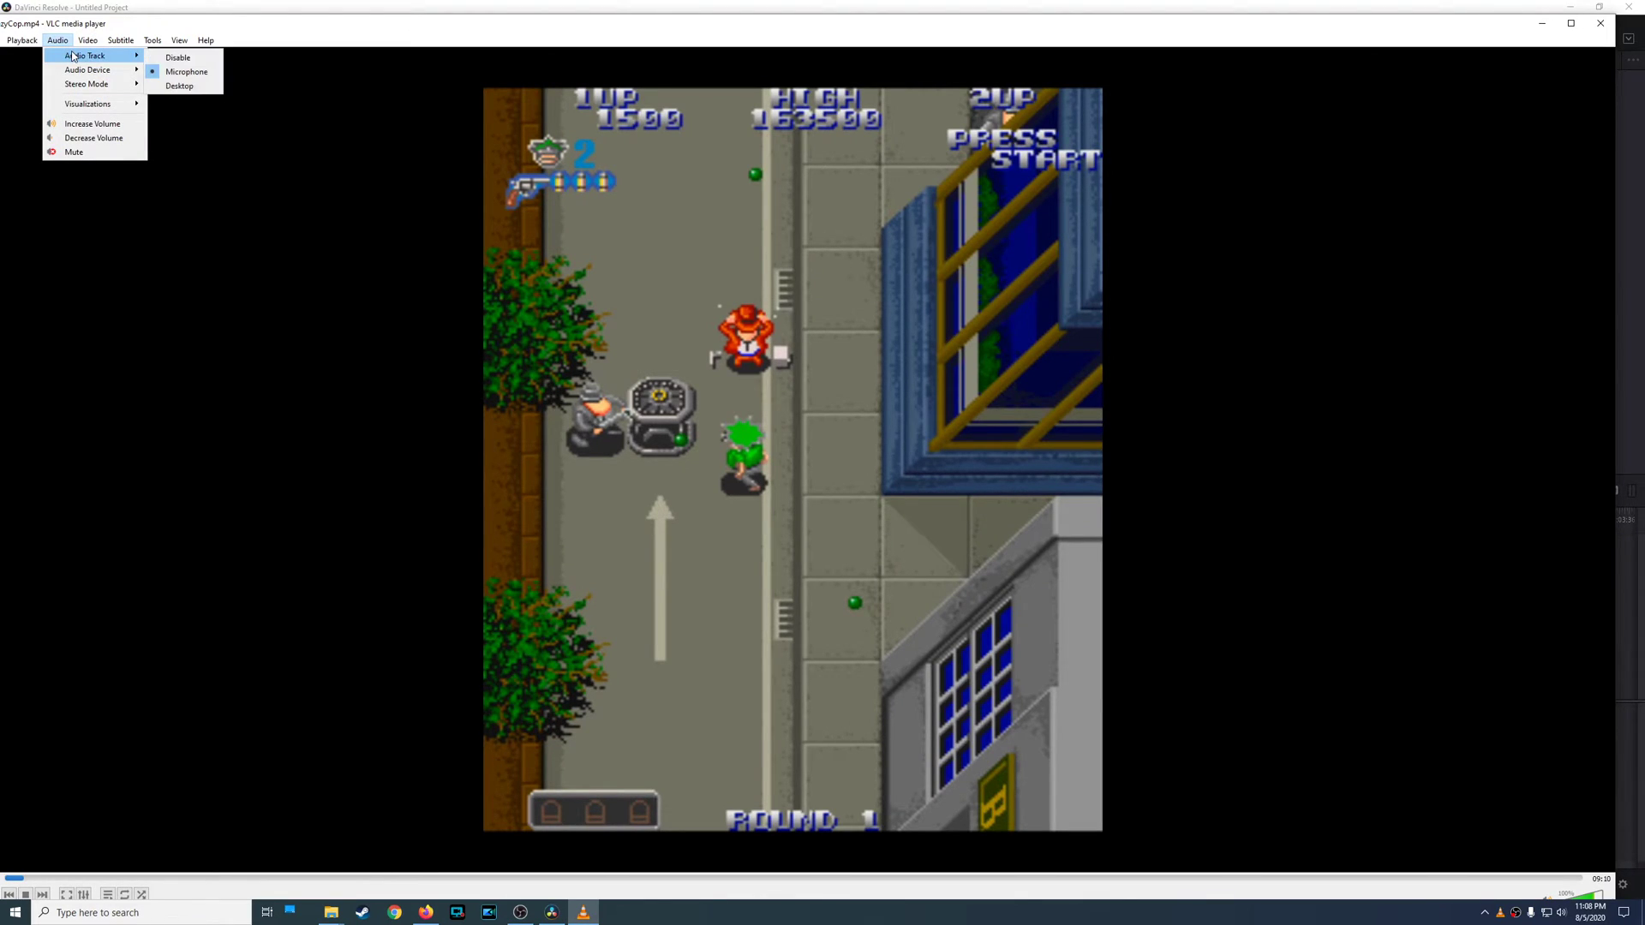
click(194, 86)
key(space)
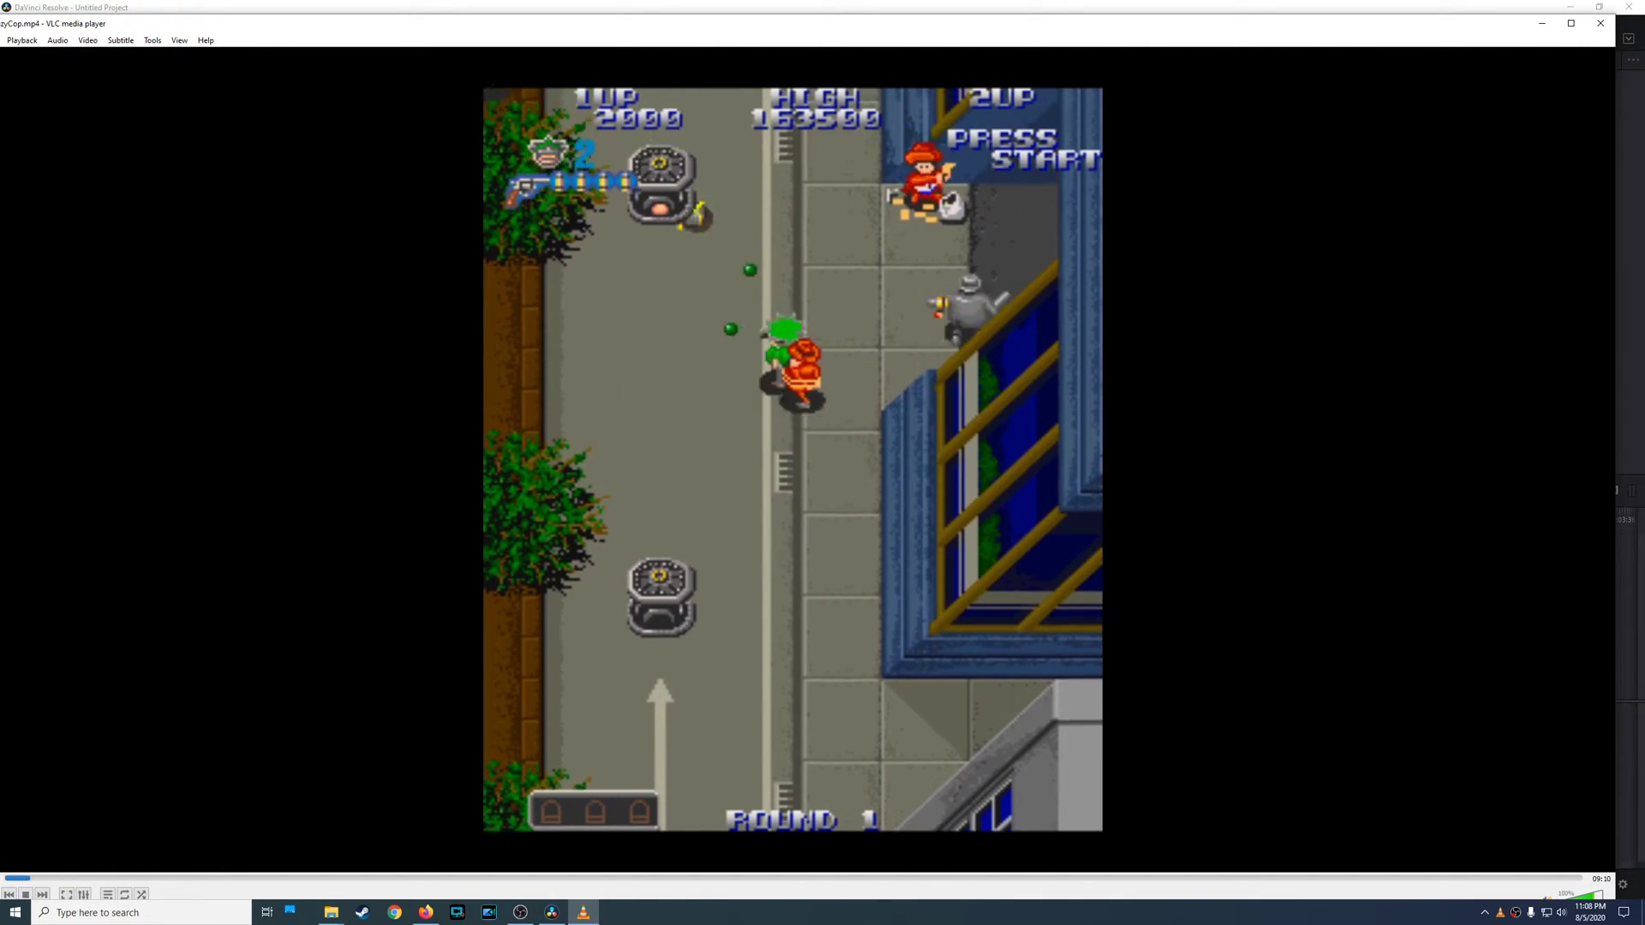
key(space)
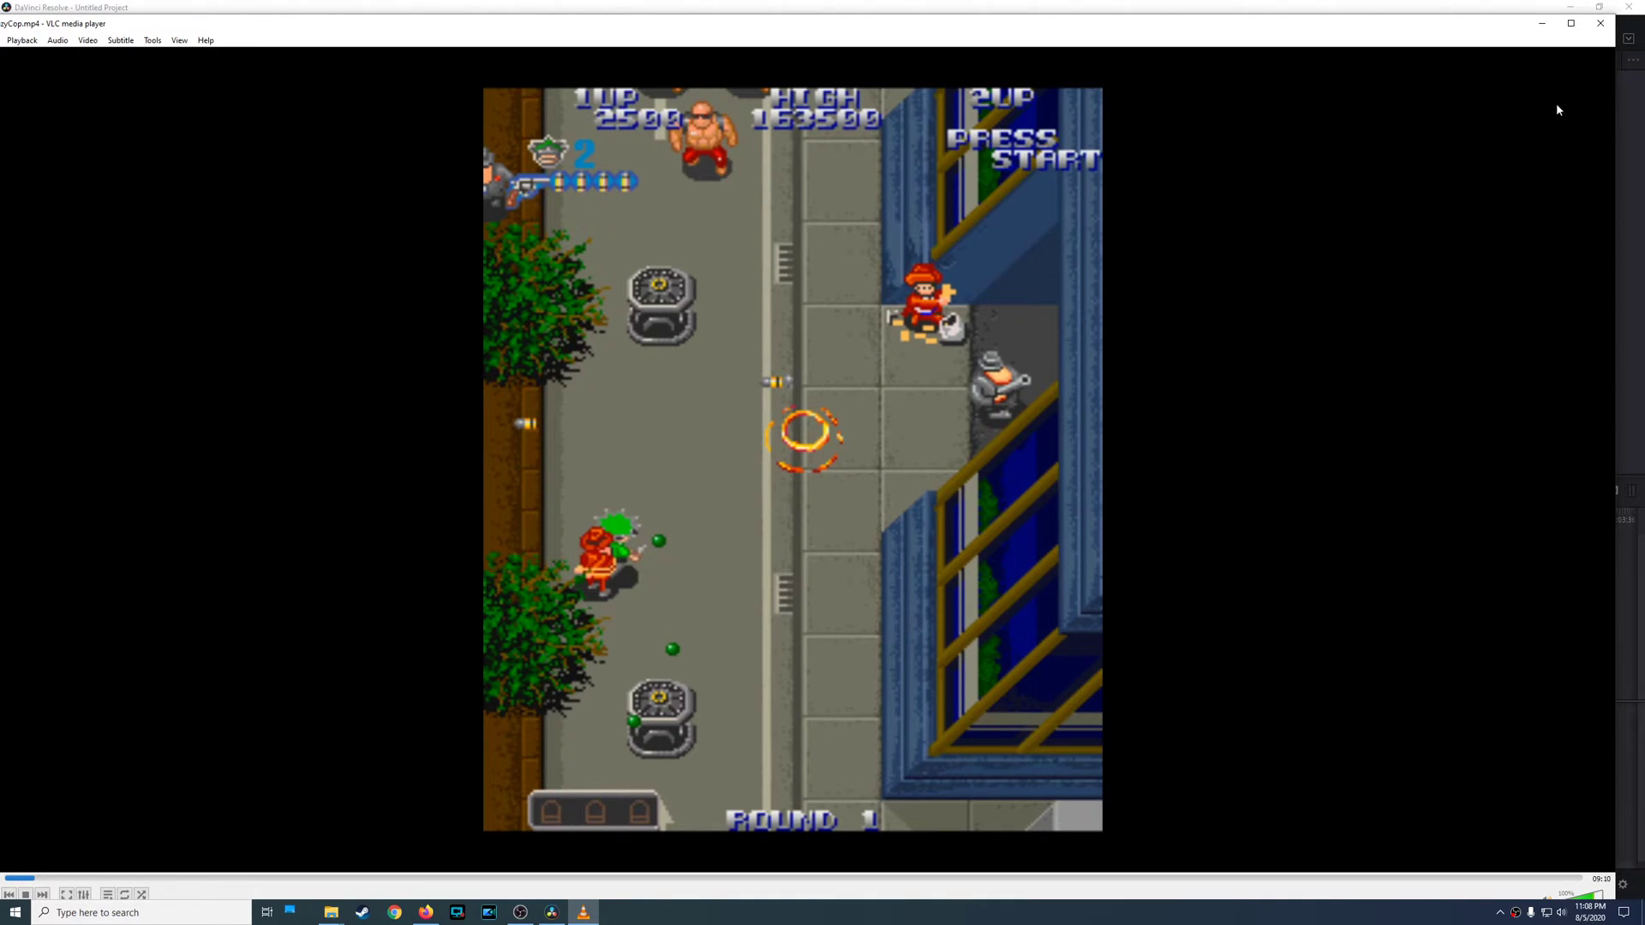
Close VLC and place CrazyCop.mp4 from the Media Pool at the start of Timeline 1
click(1601, 26)
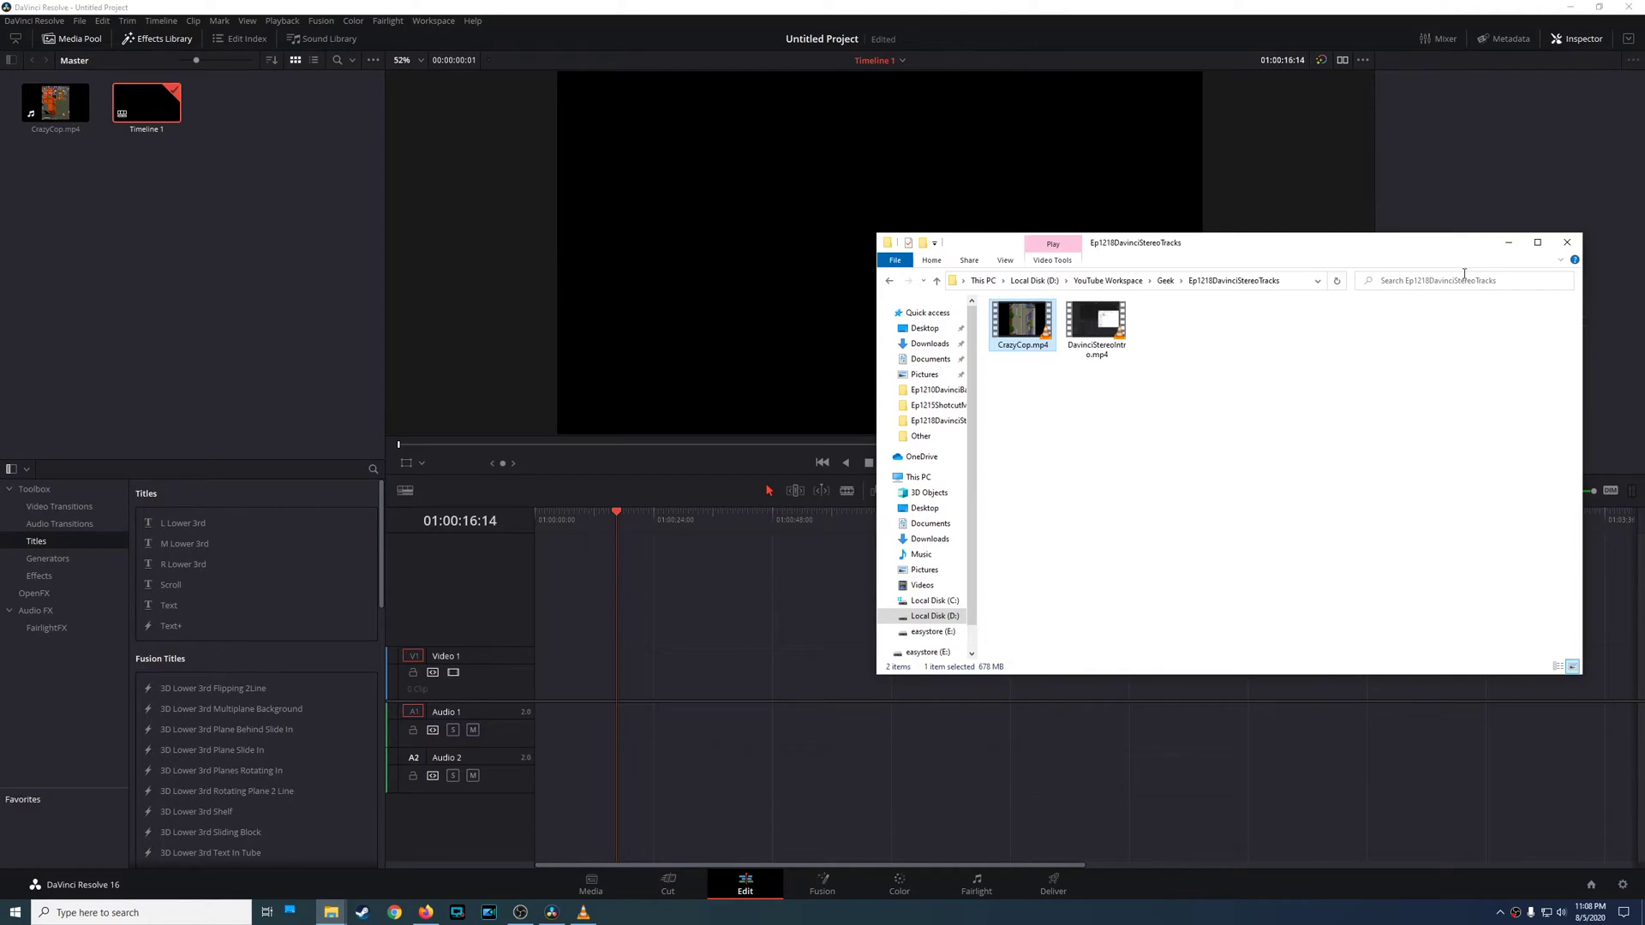
click(1509, 242)
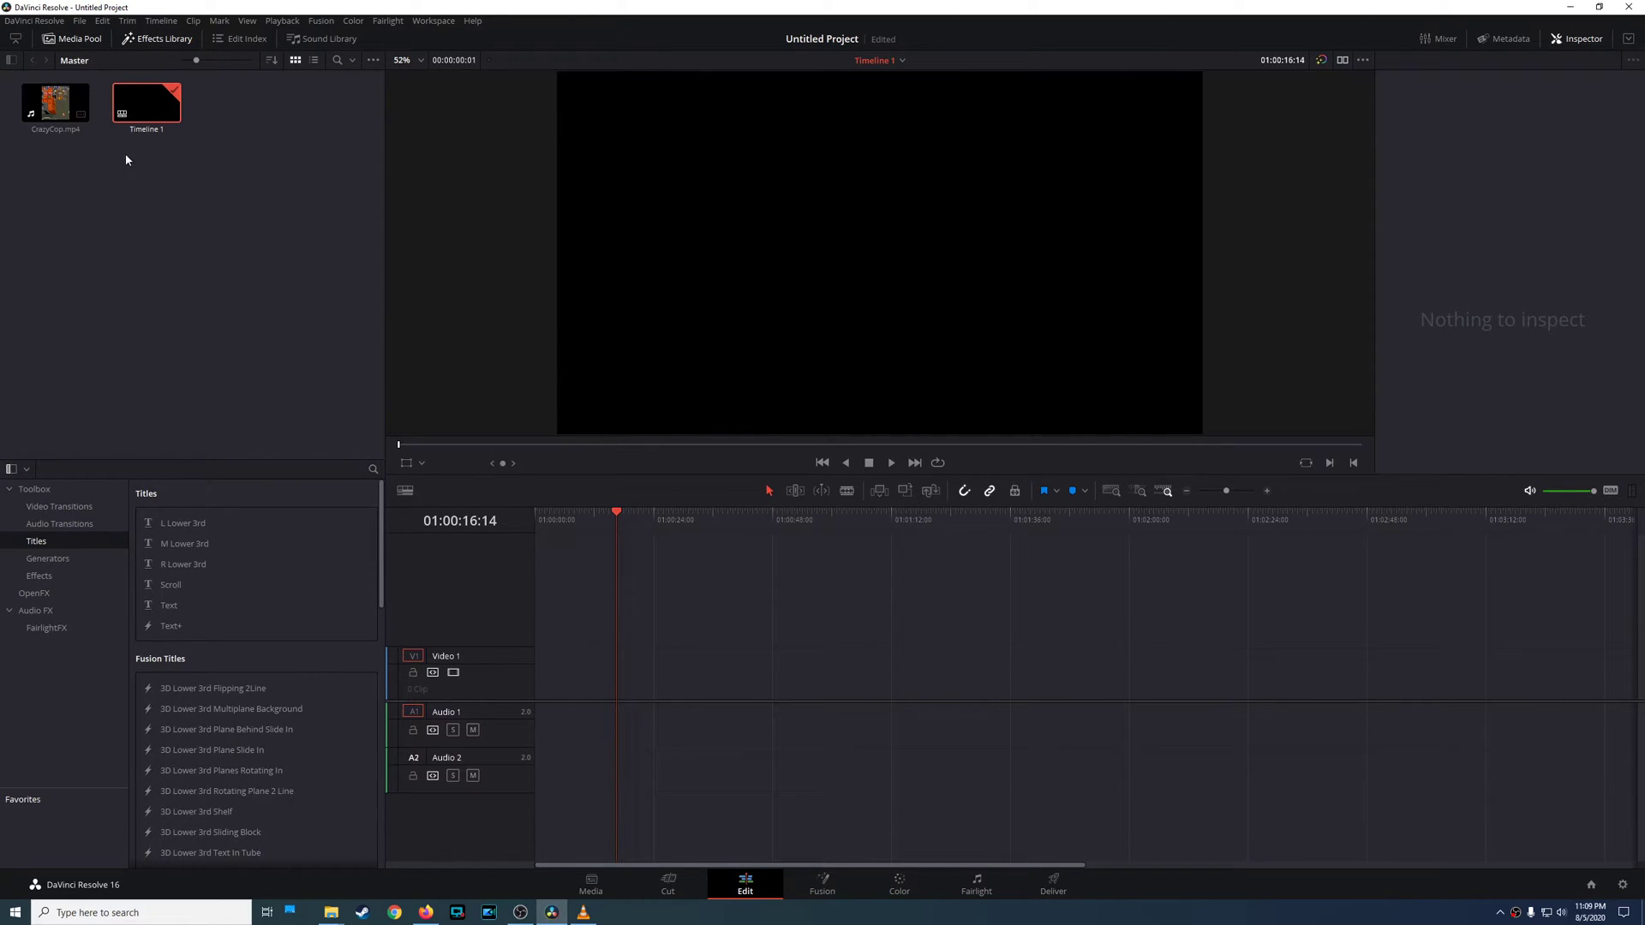
drag(55, 102, 539, 694)
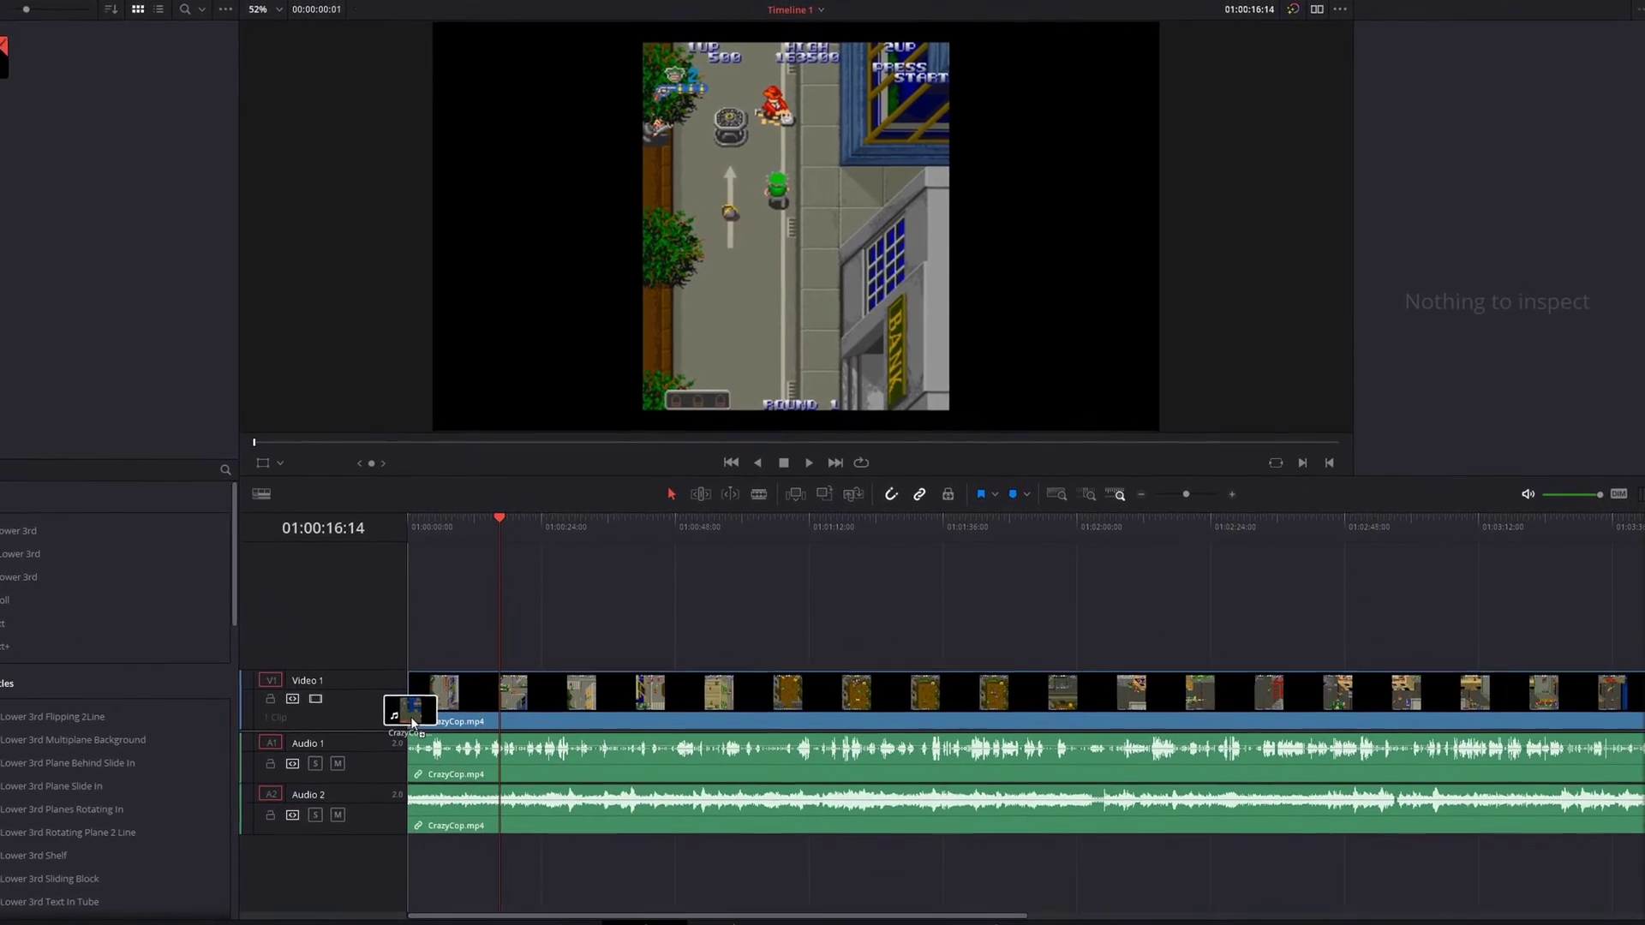
drag(412, 724, 412, 724)
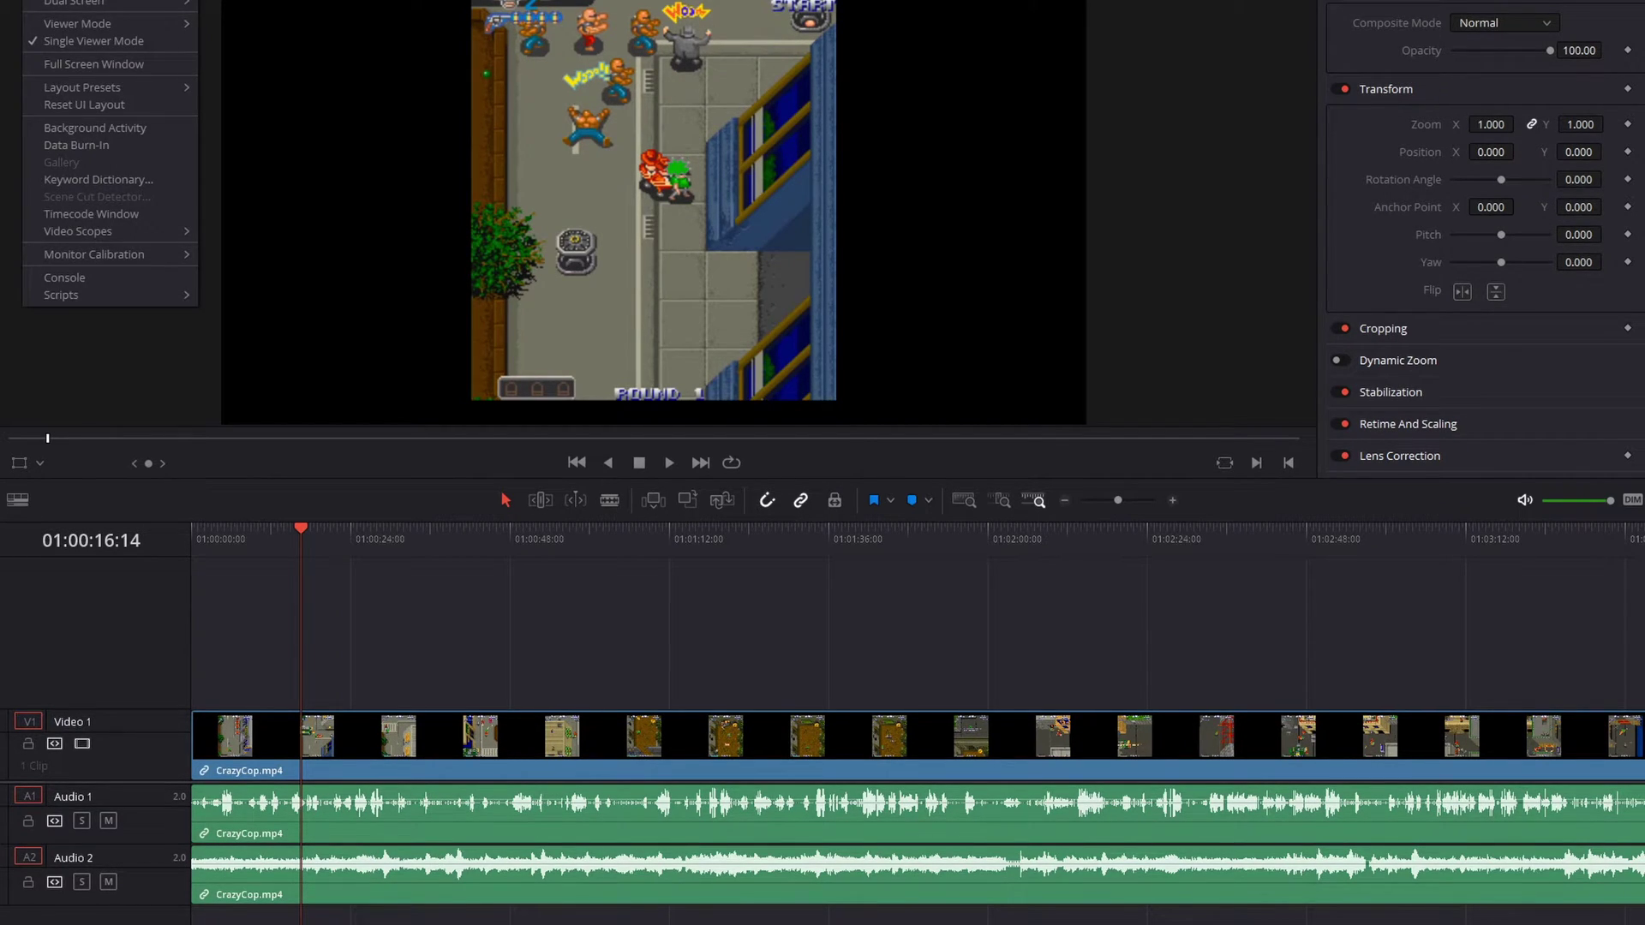
click(93, 63)
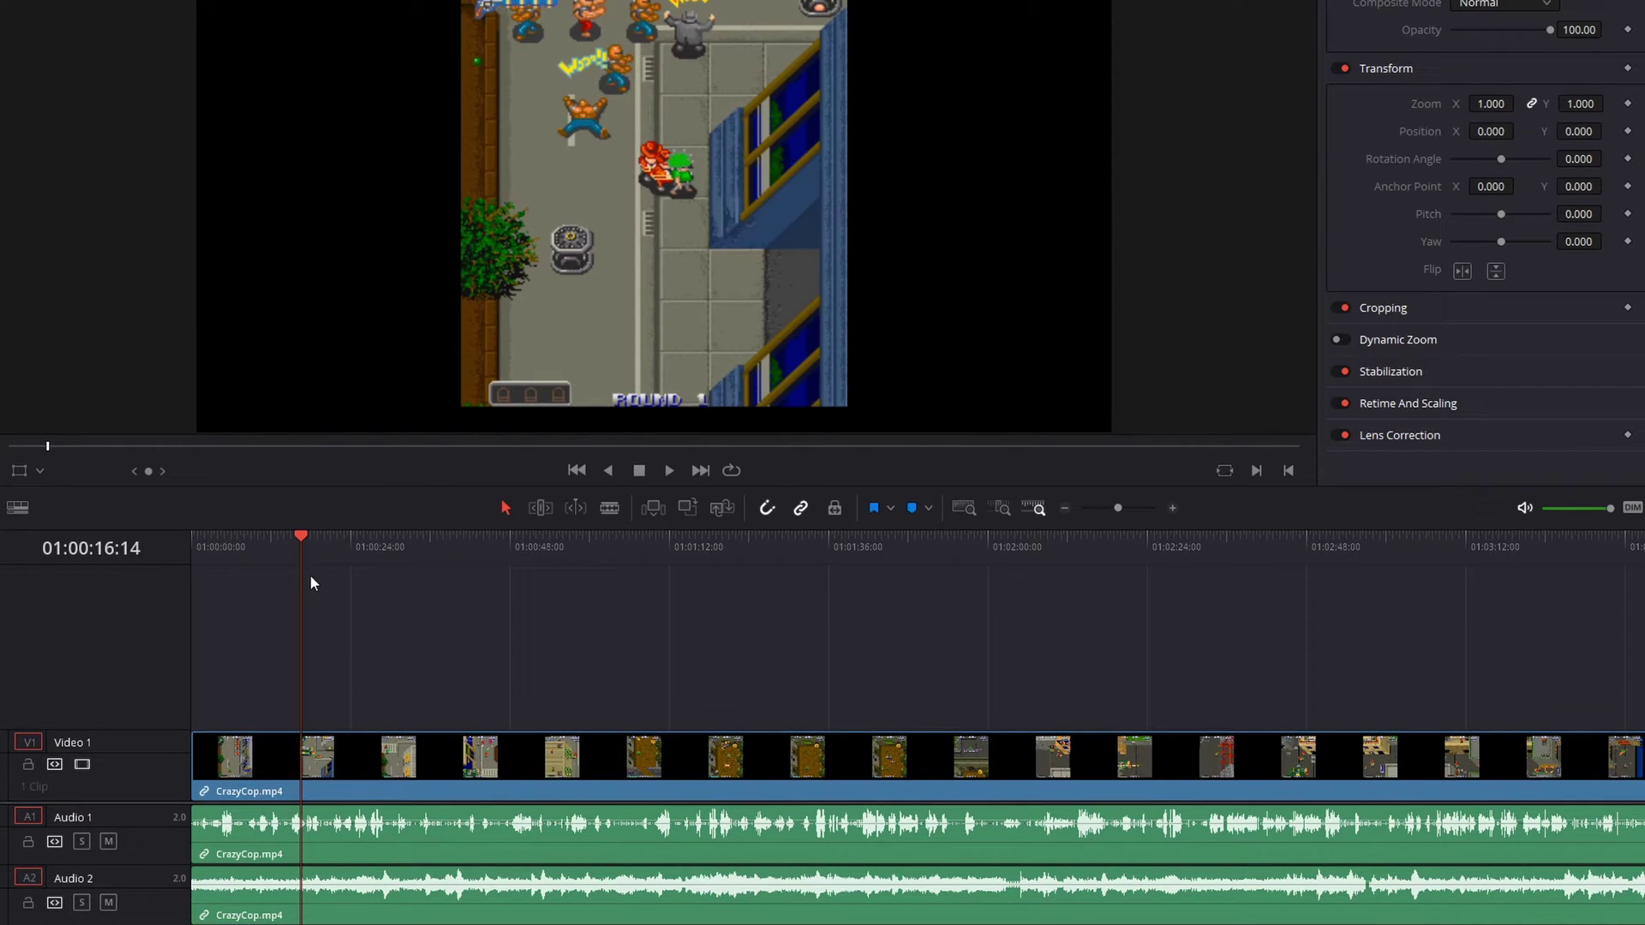
drag(302, 533, 187, 540)
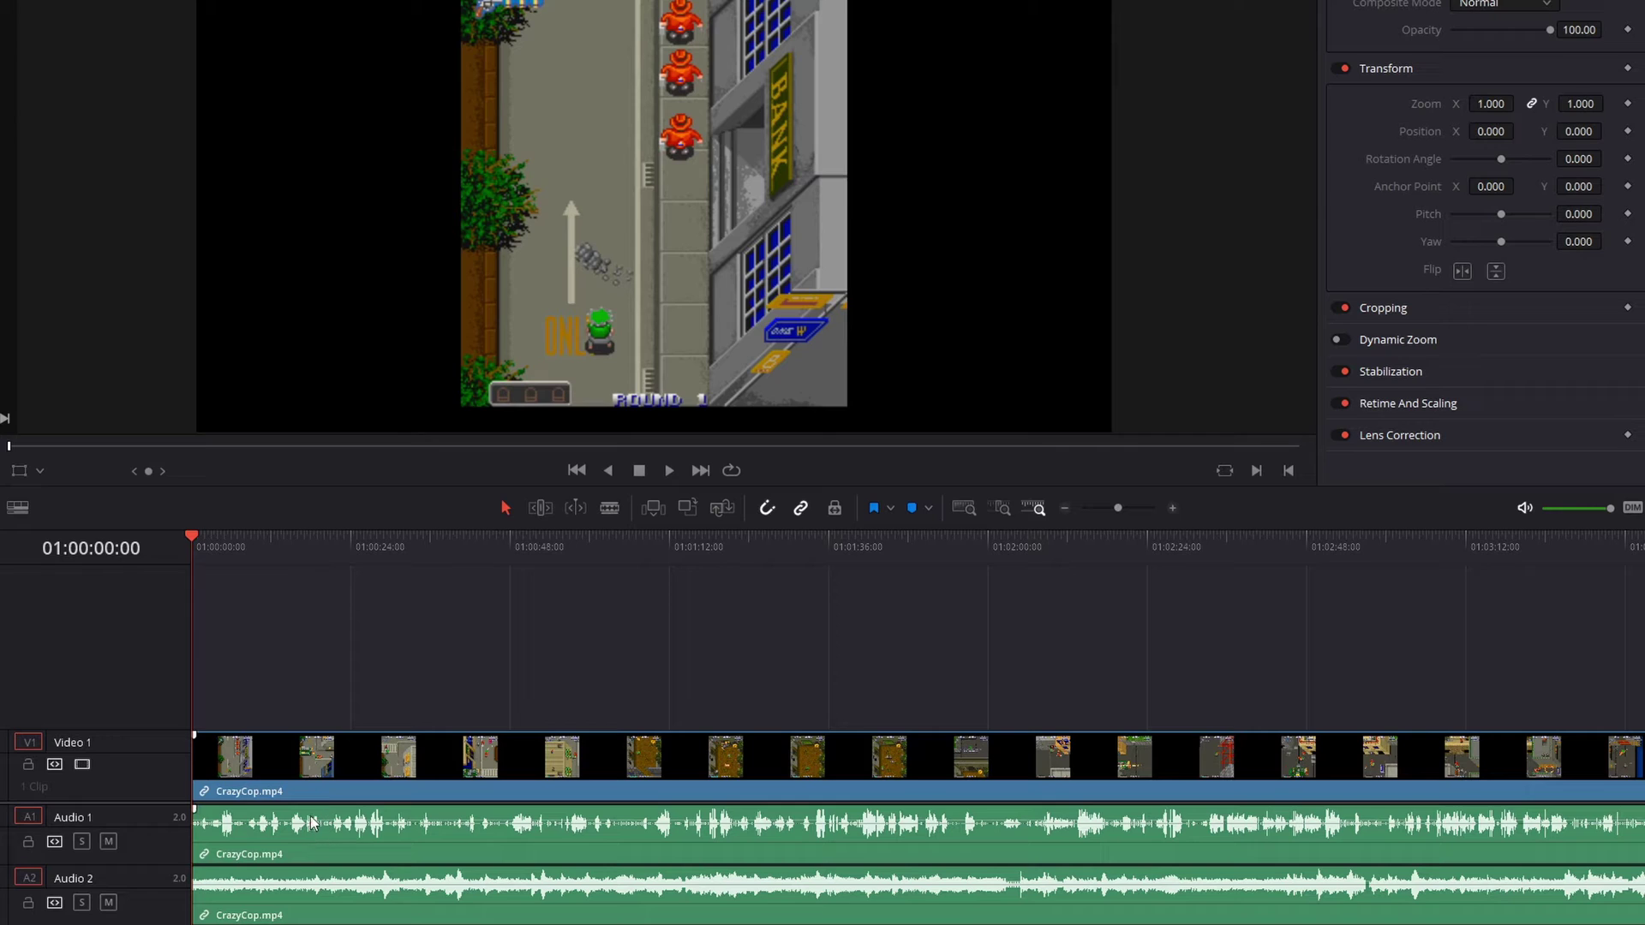
key(space)
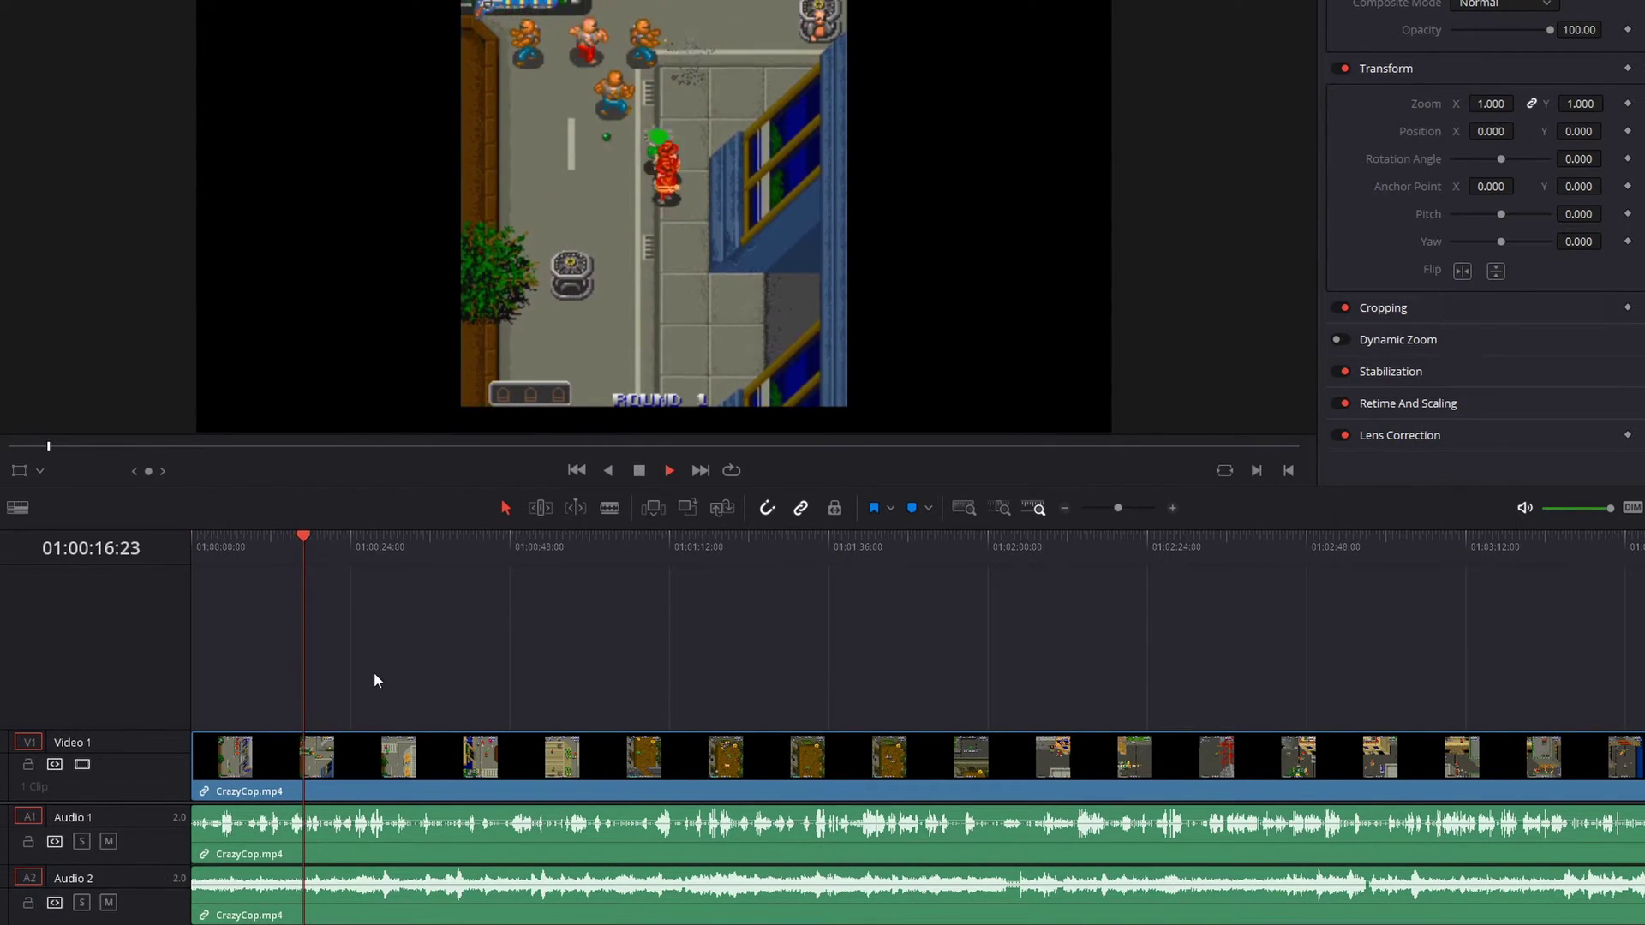
key(space)
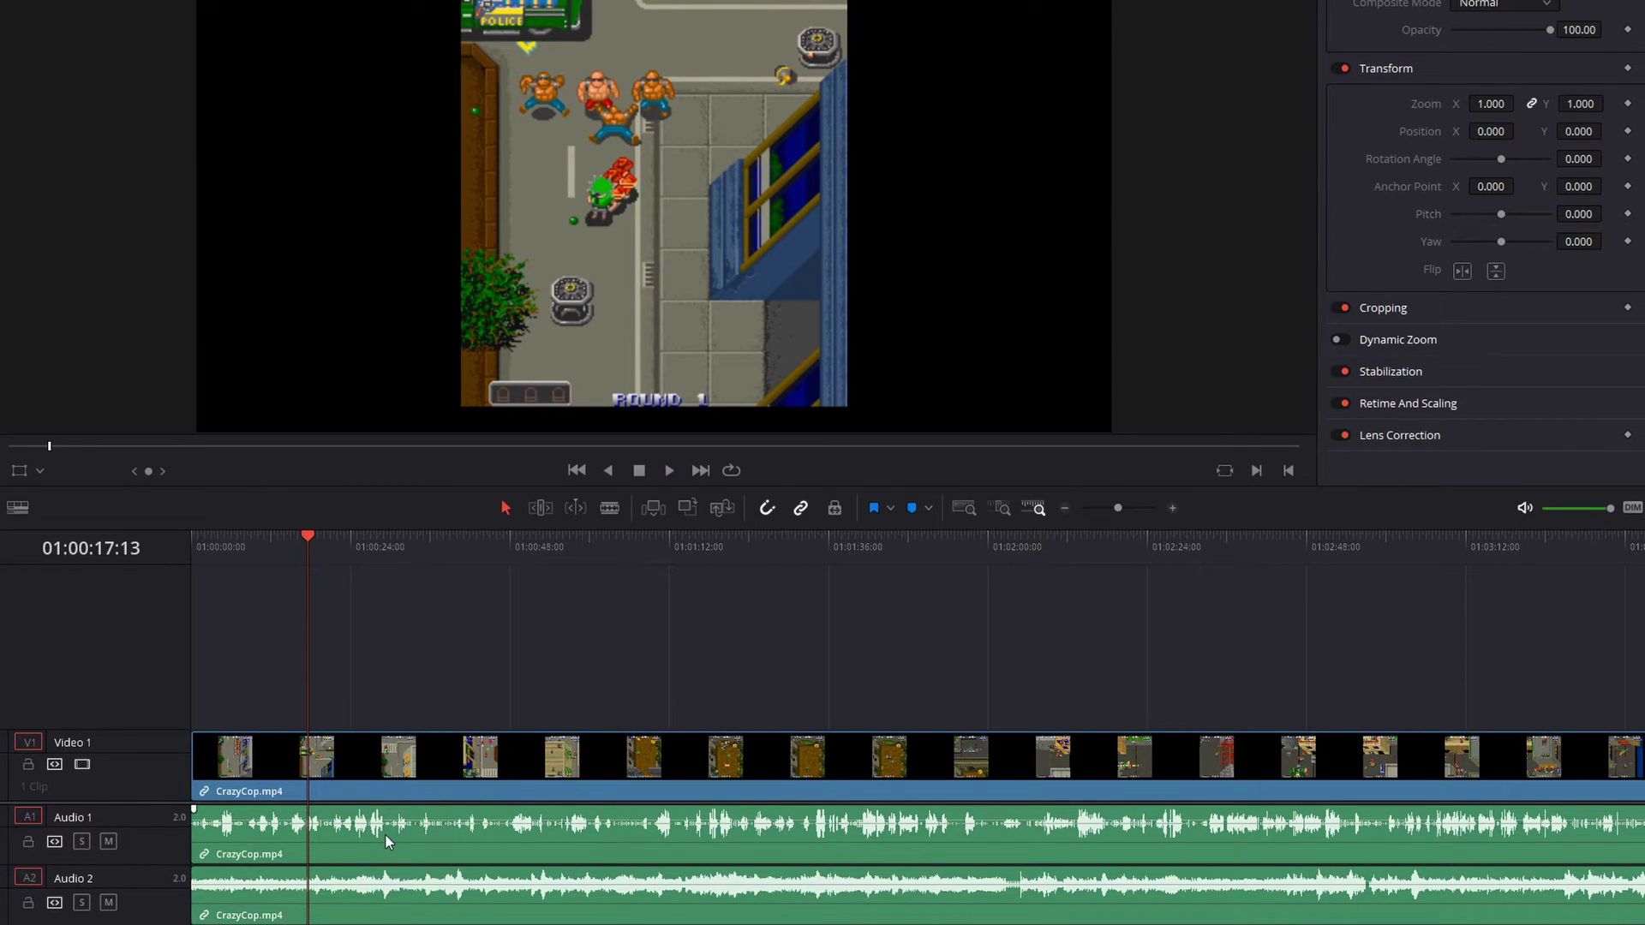
drag(312, 538, 194, 542)
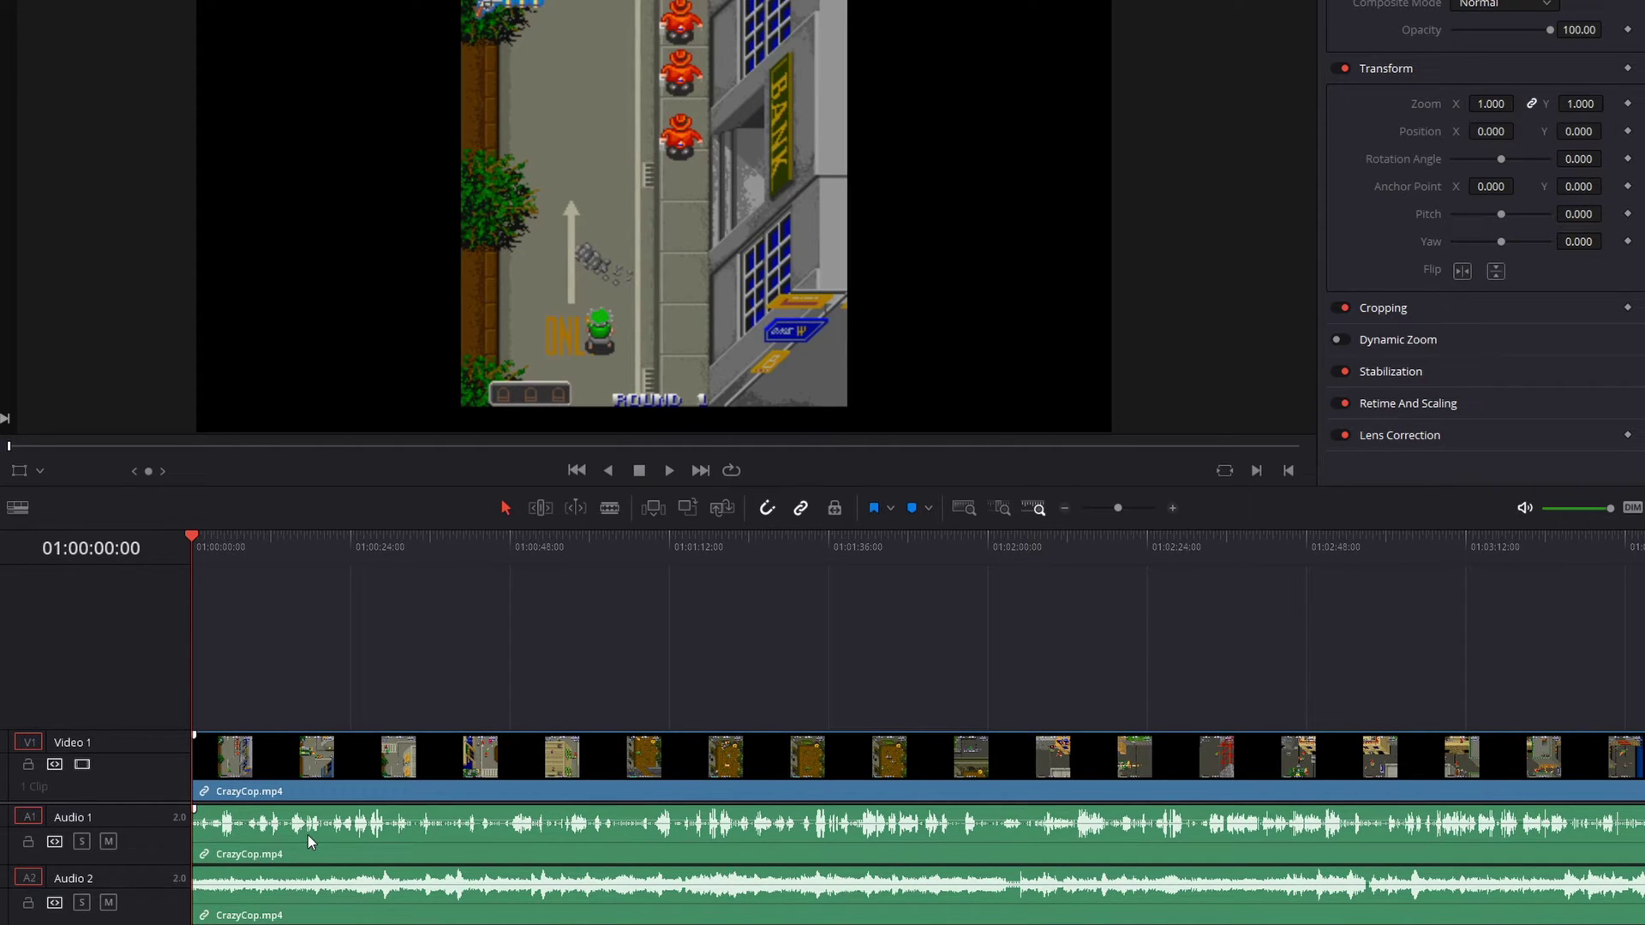
Mute the Audio 2 track and play the clip in short bursts to hear only Audio 1
click(306, 902)
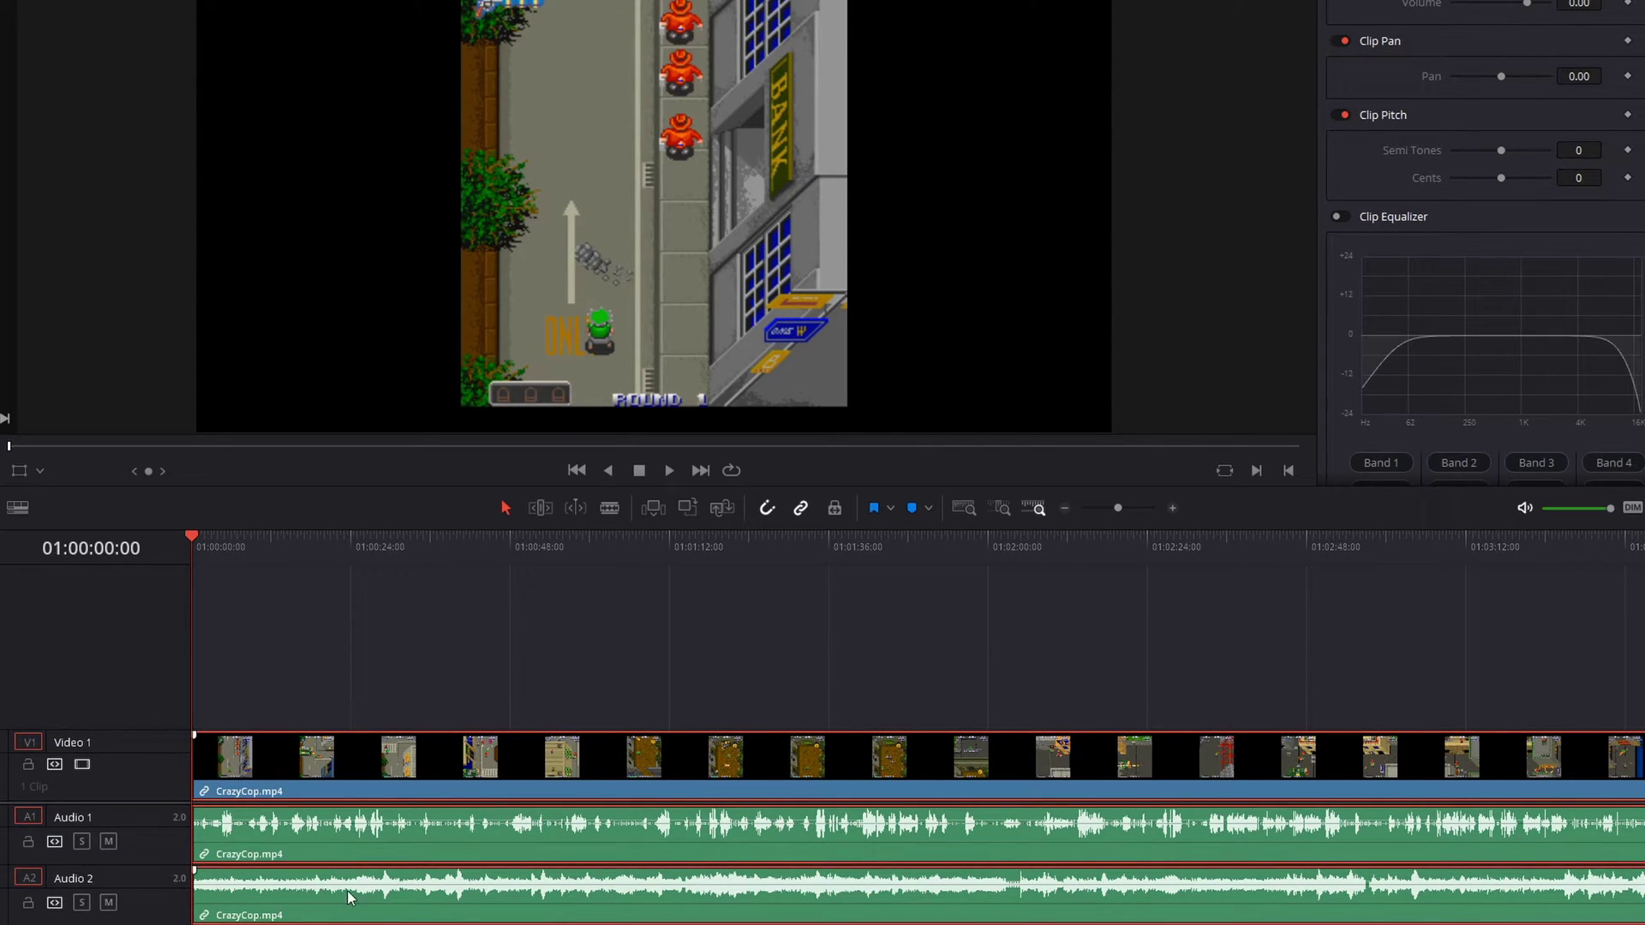
click(108, 903)
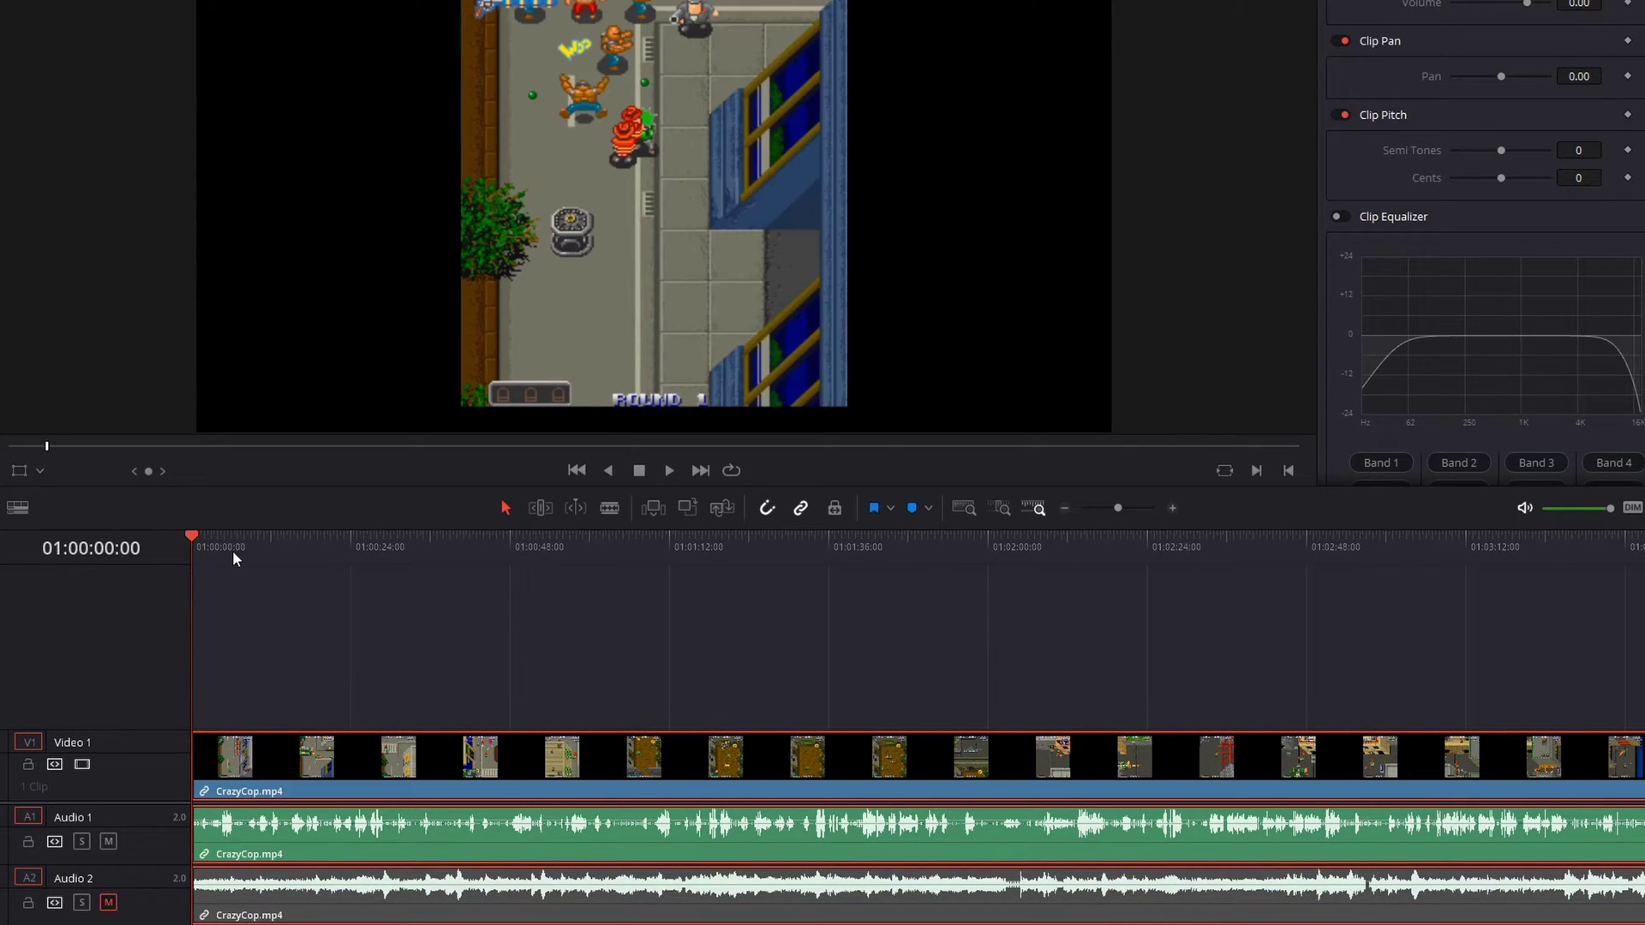
key(space)
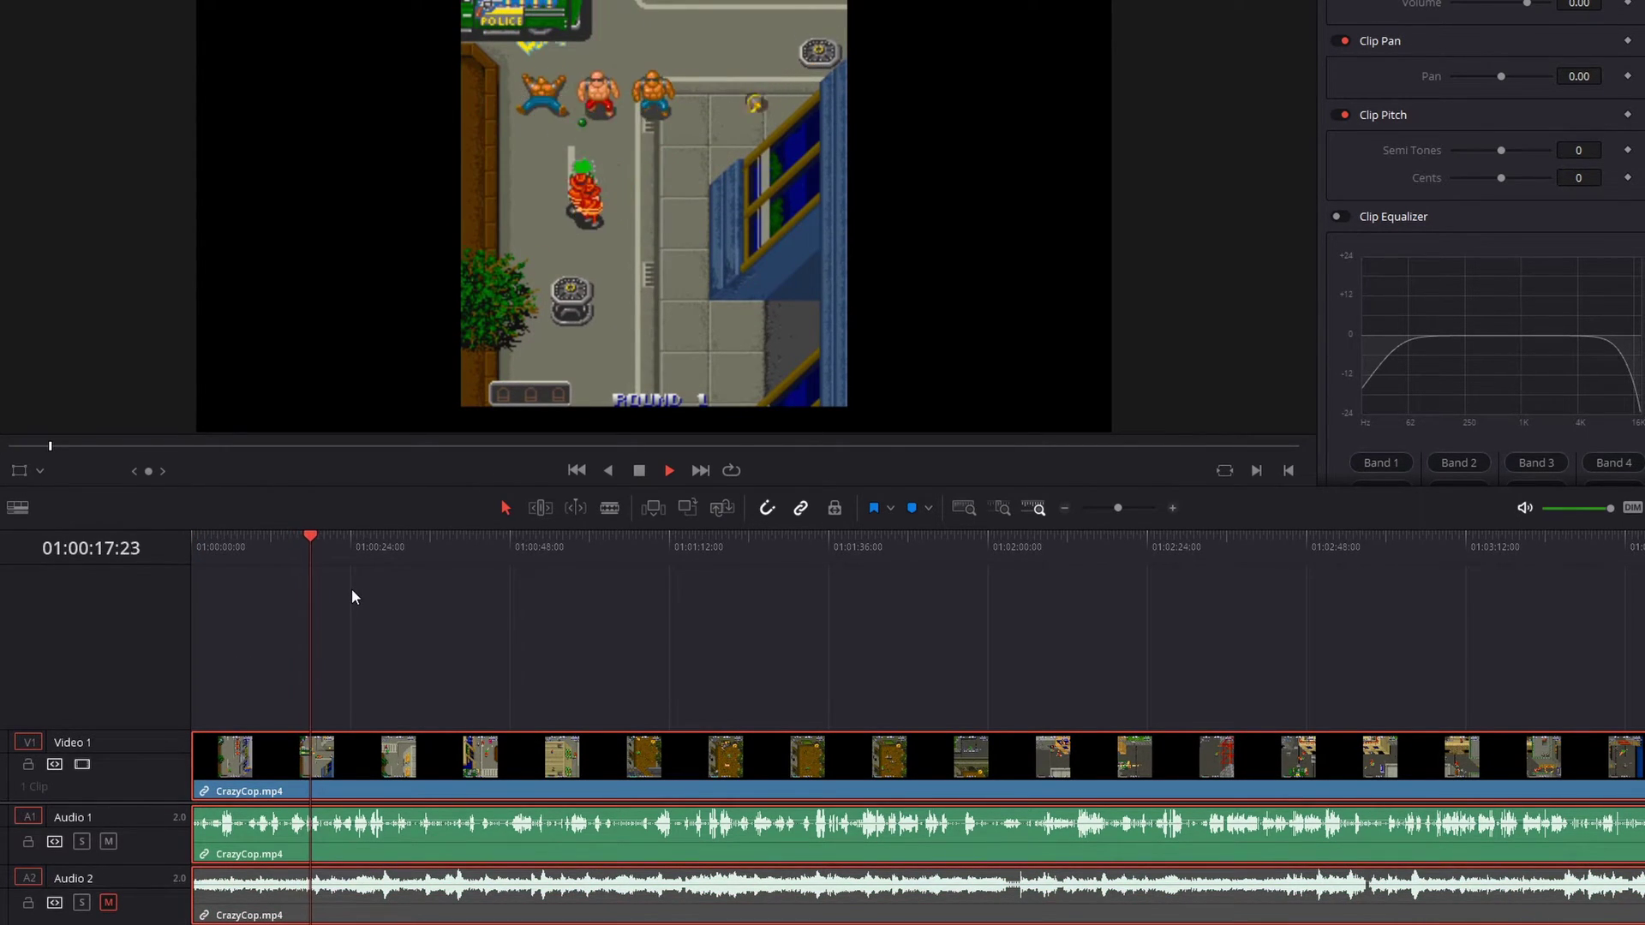
key(space)
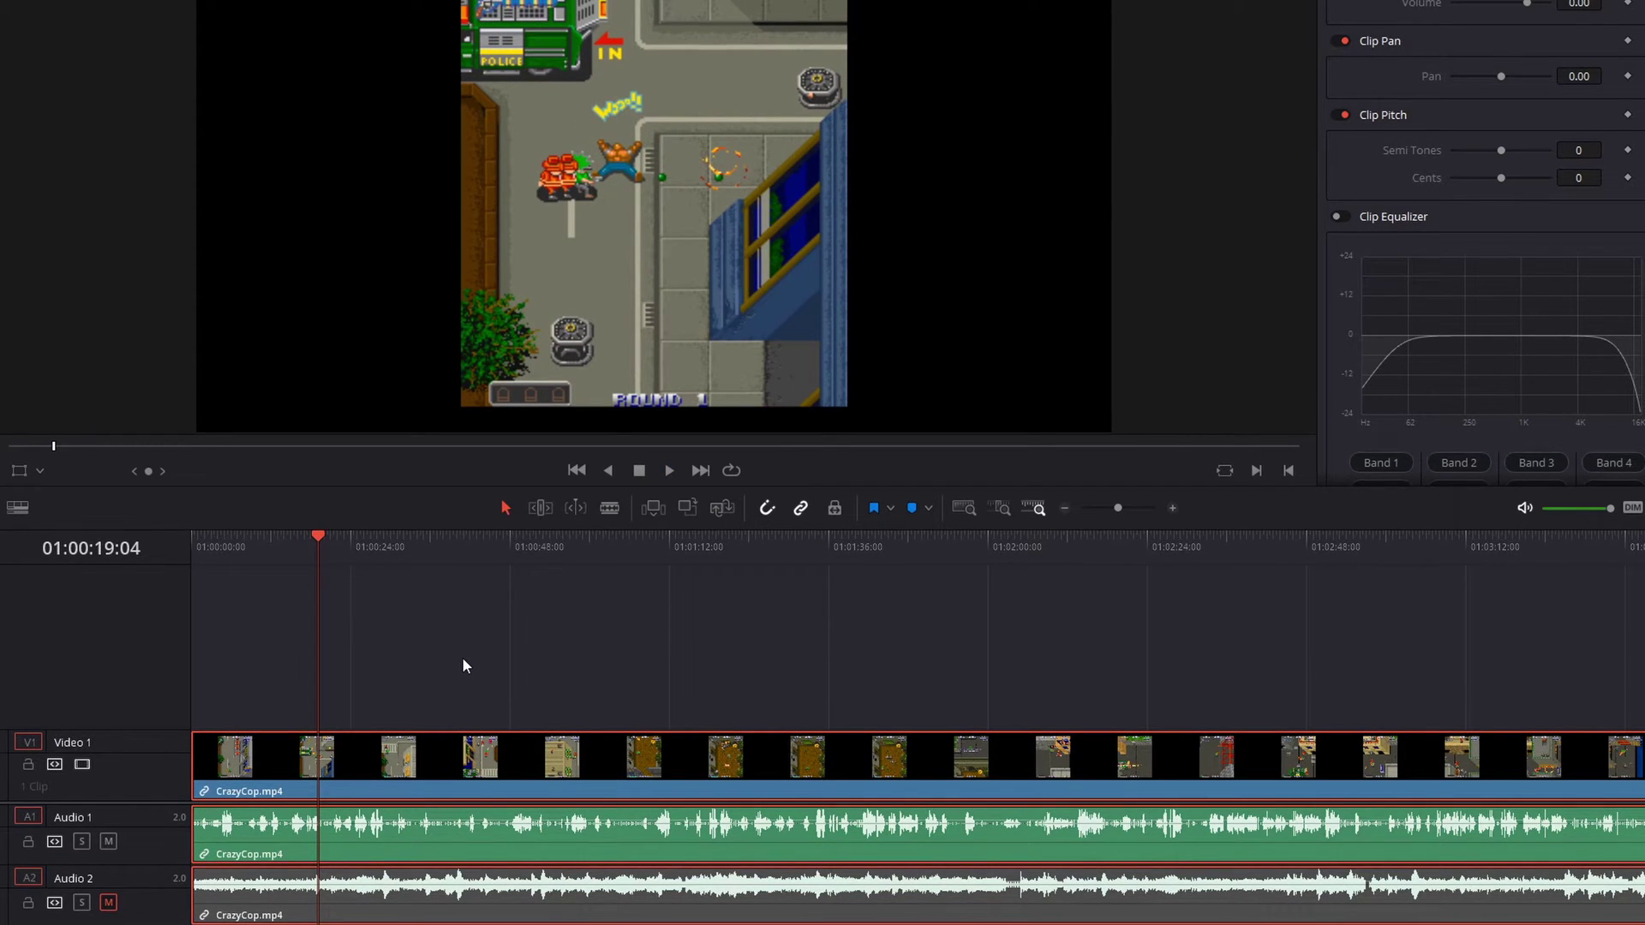
key(space)
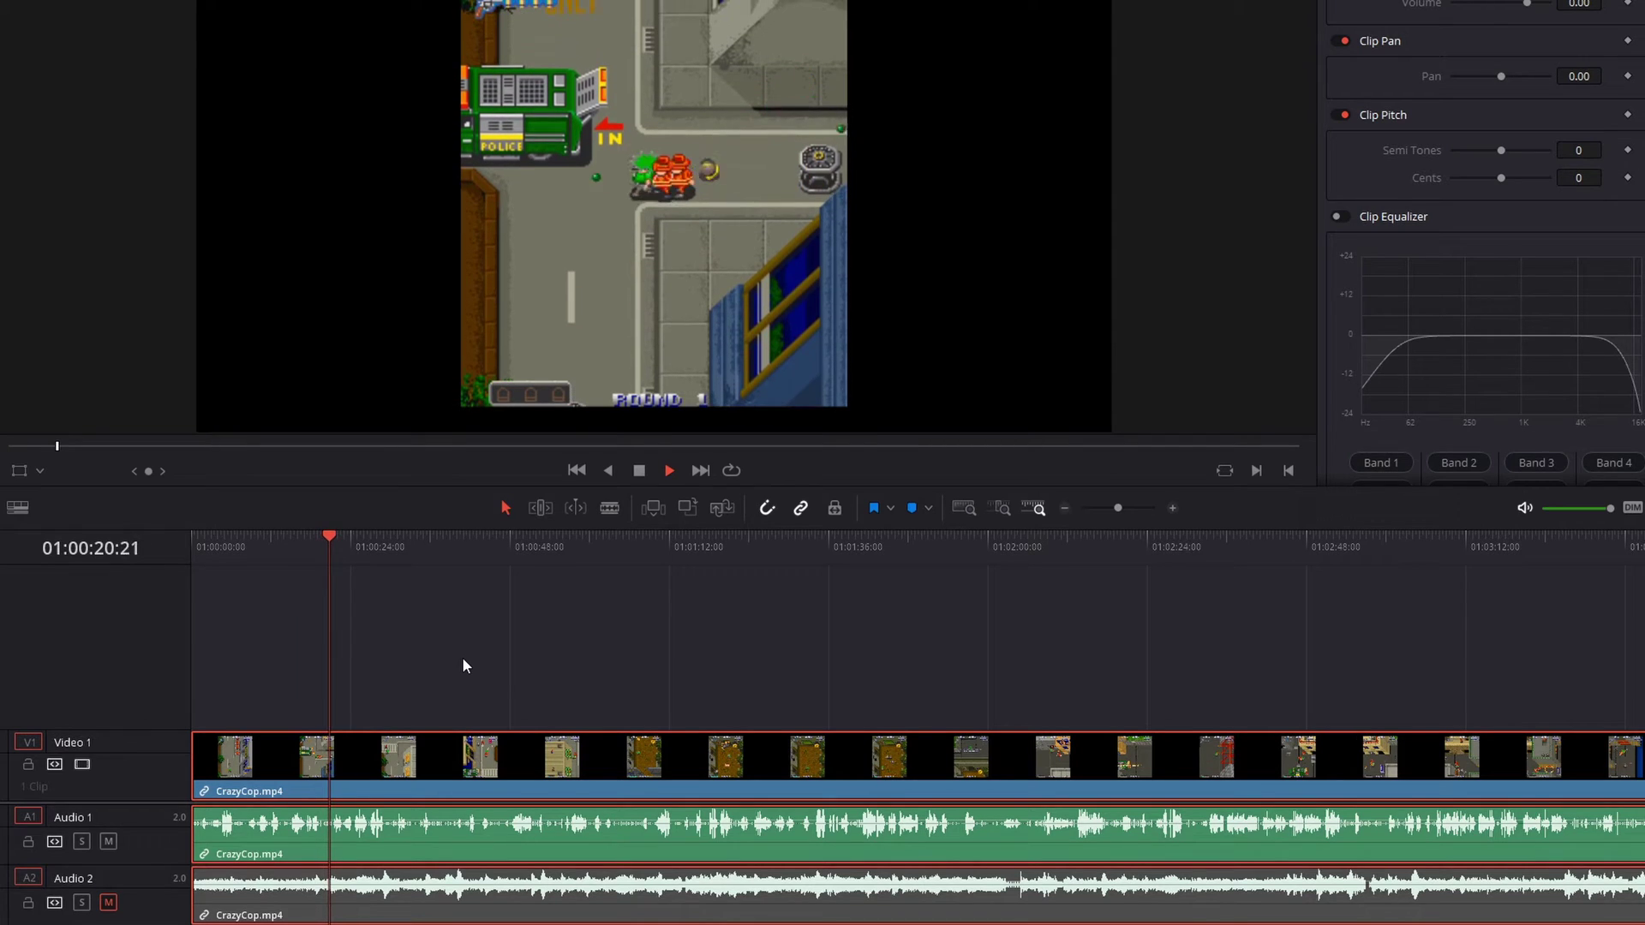
key(space)
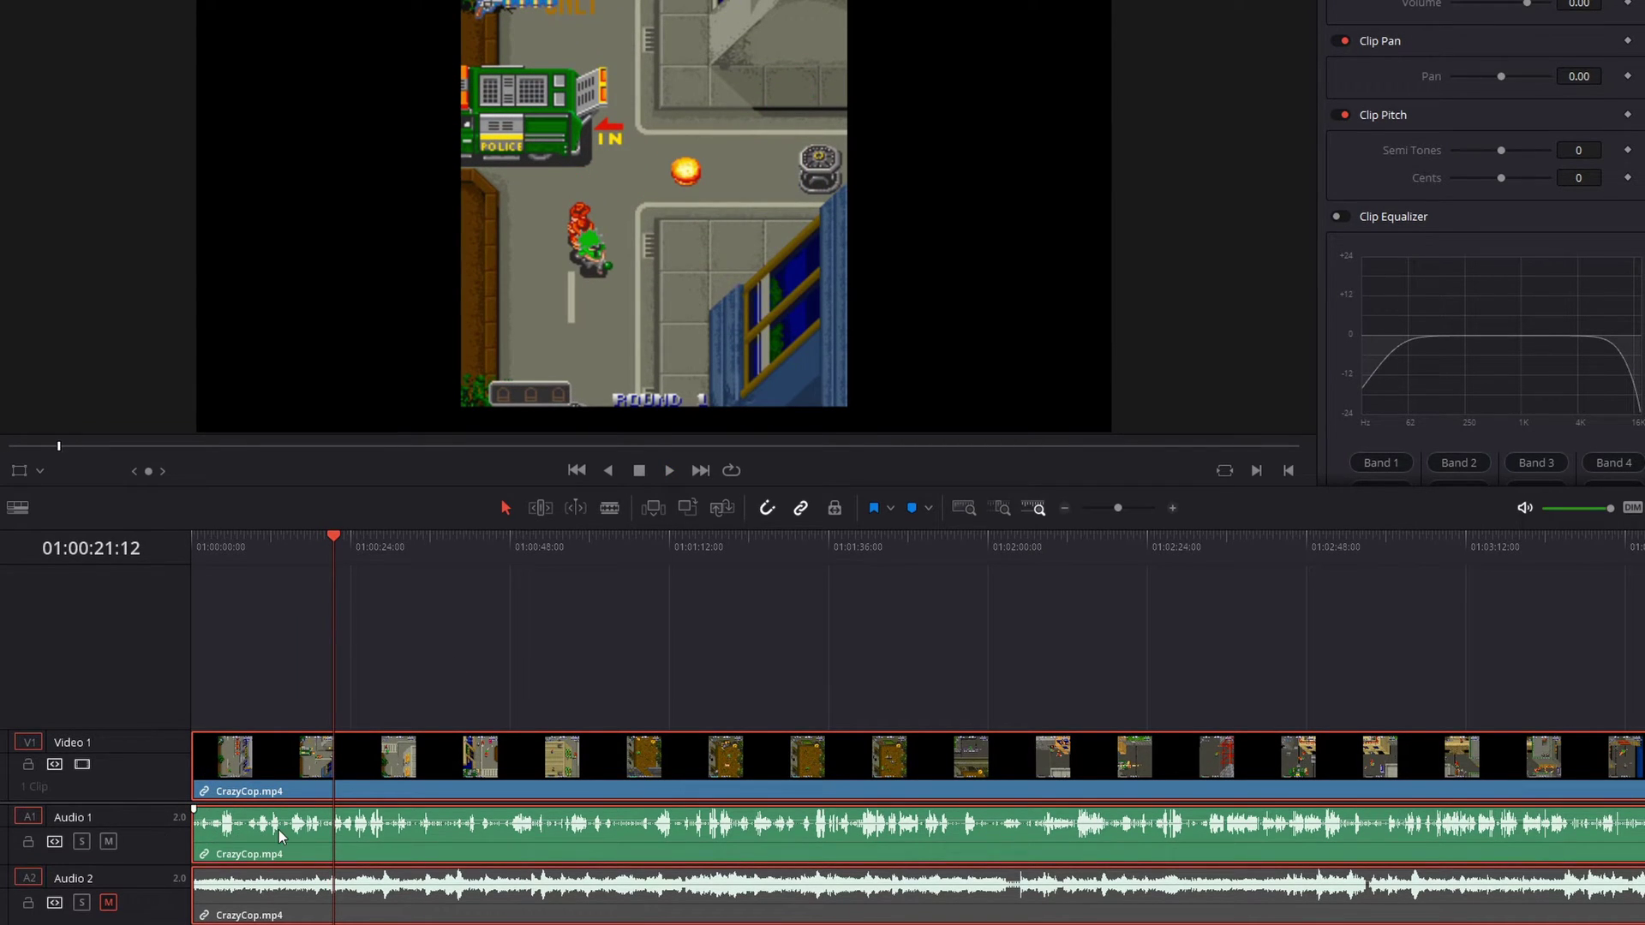
key(space)
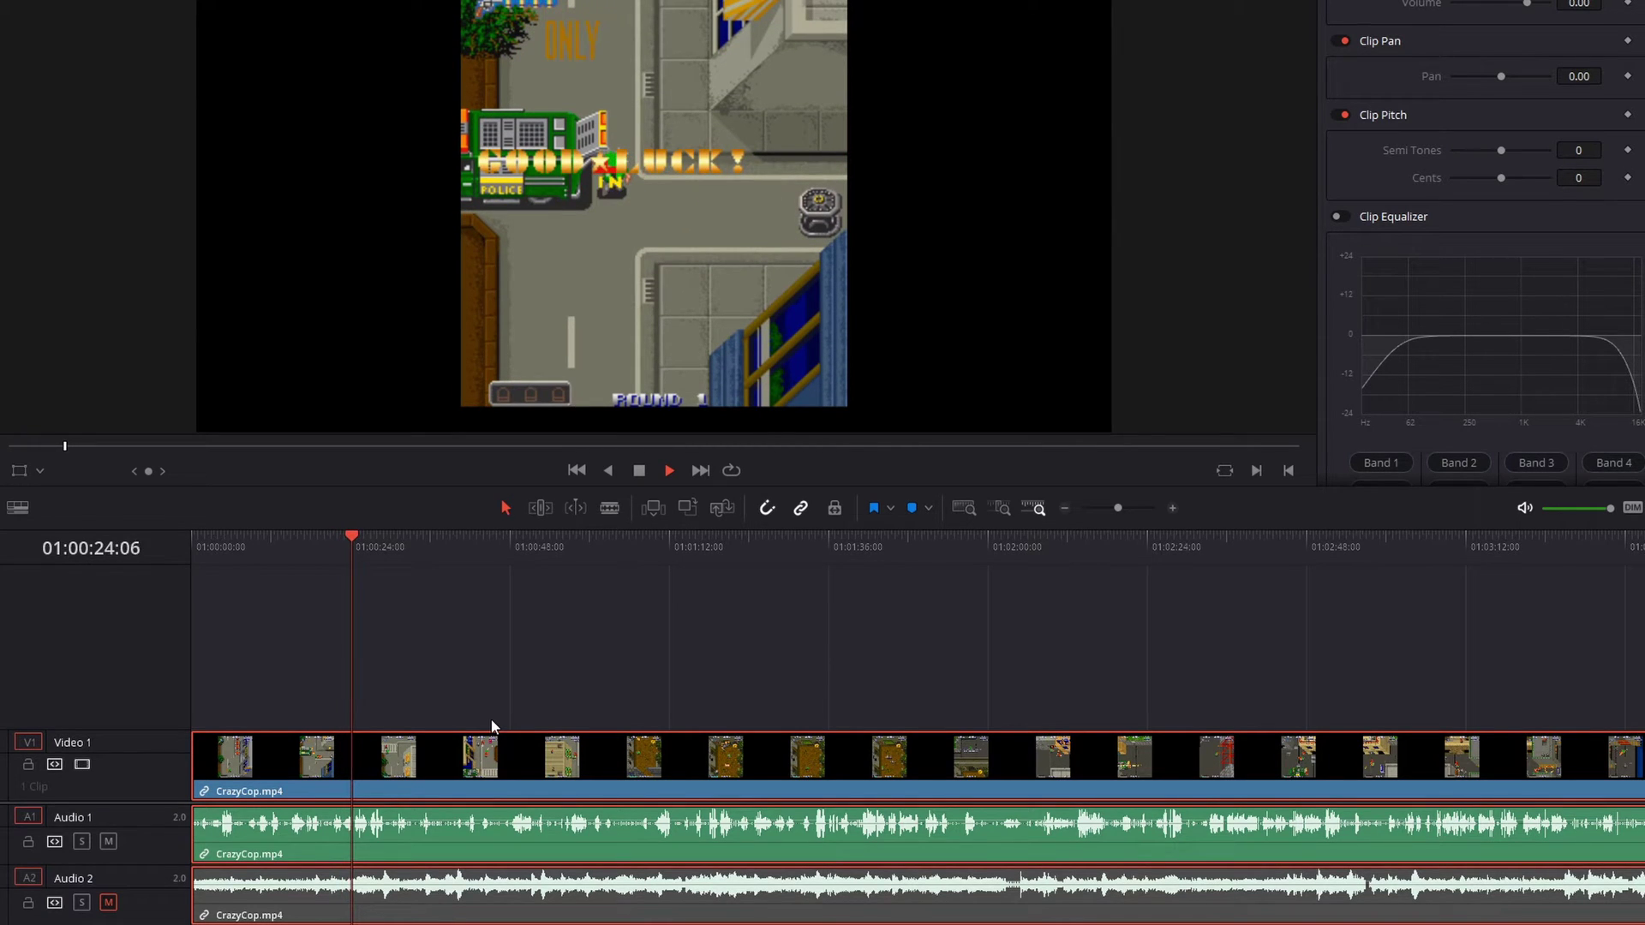
key(space)
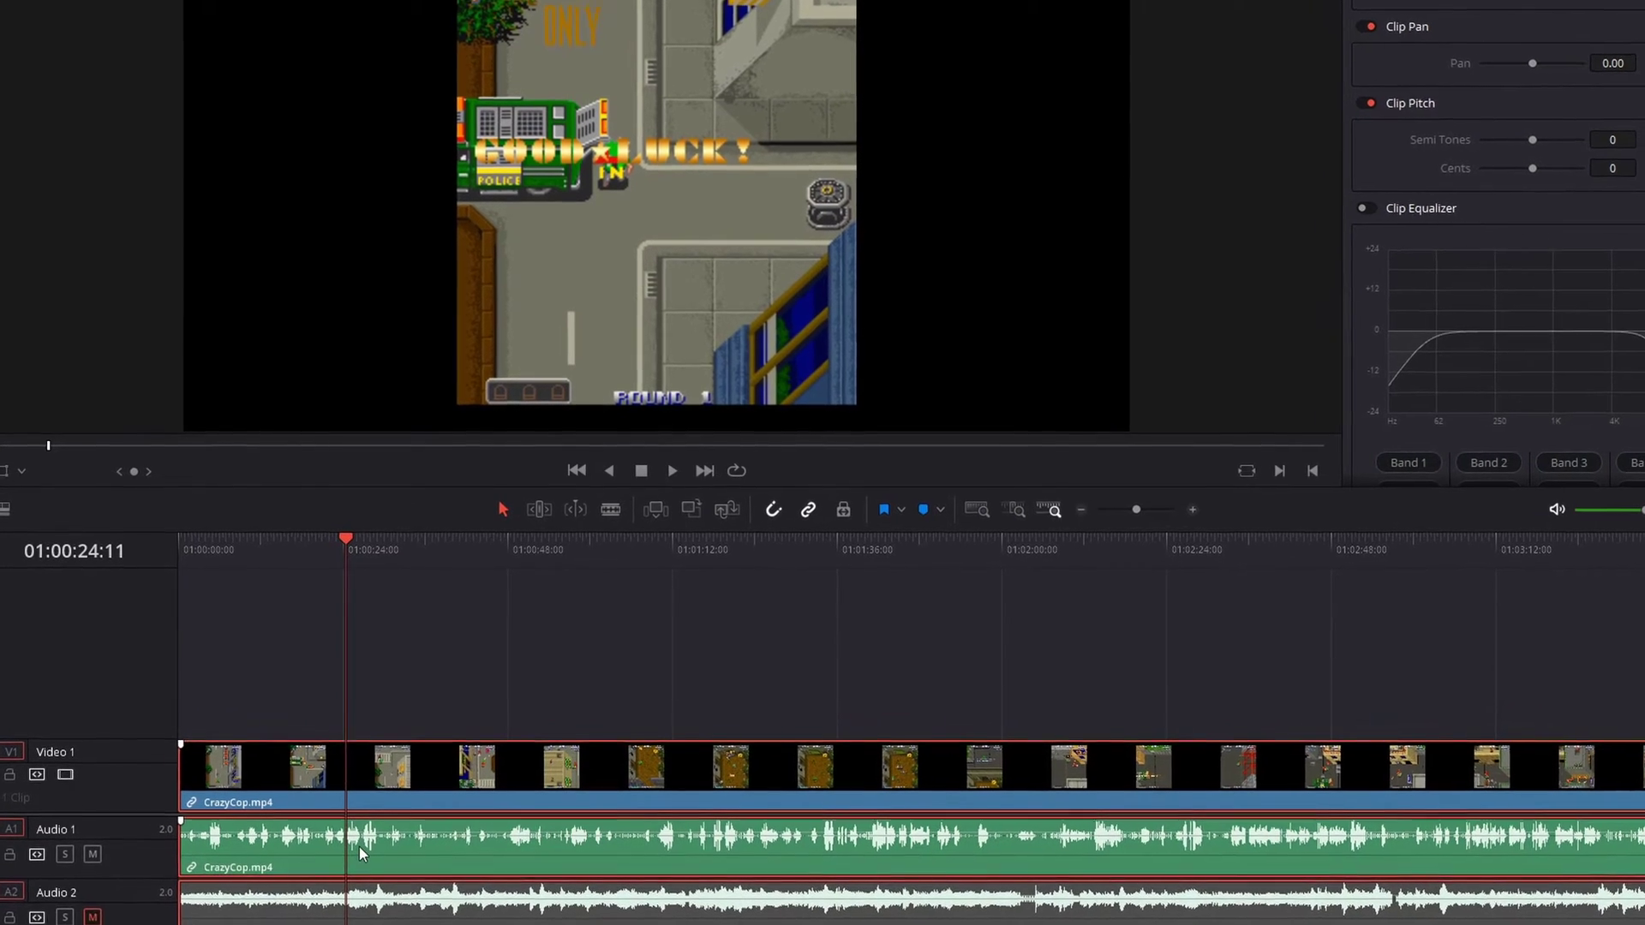
right_click(367, 838)
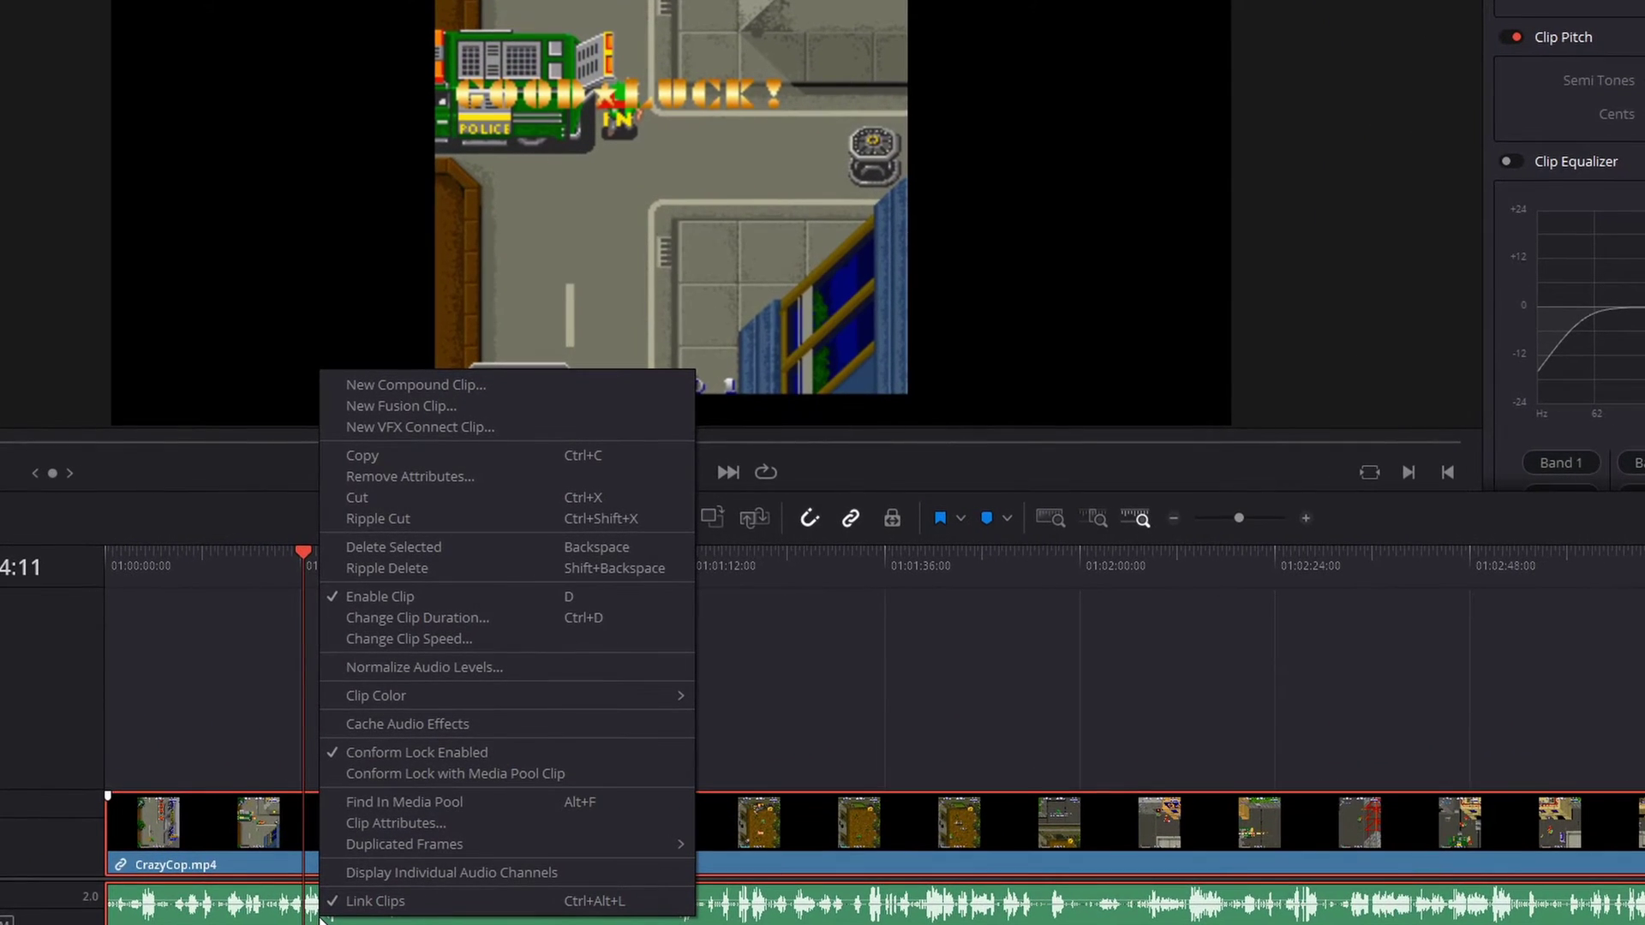
In Clip Attributes, set Audio 1's right source channel to Embedded Channel 1
click(401, 824)
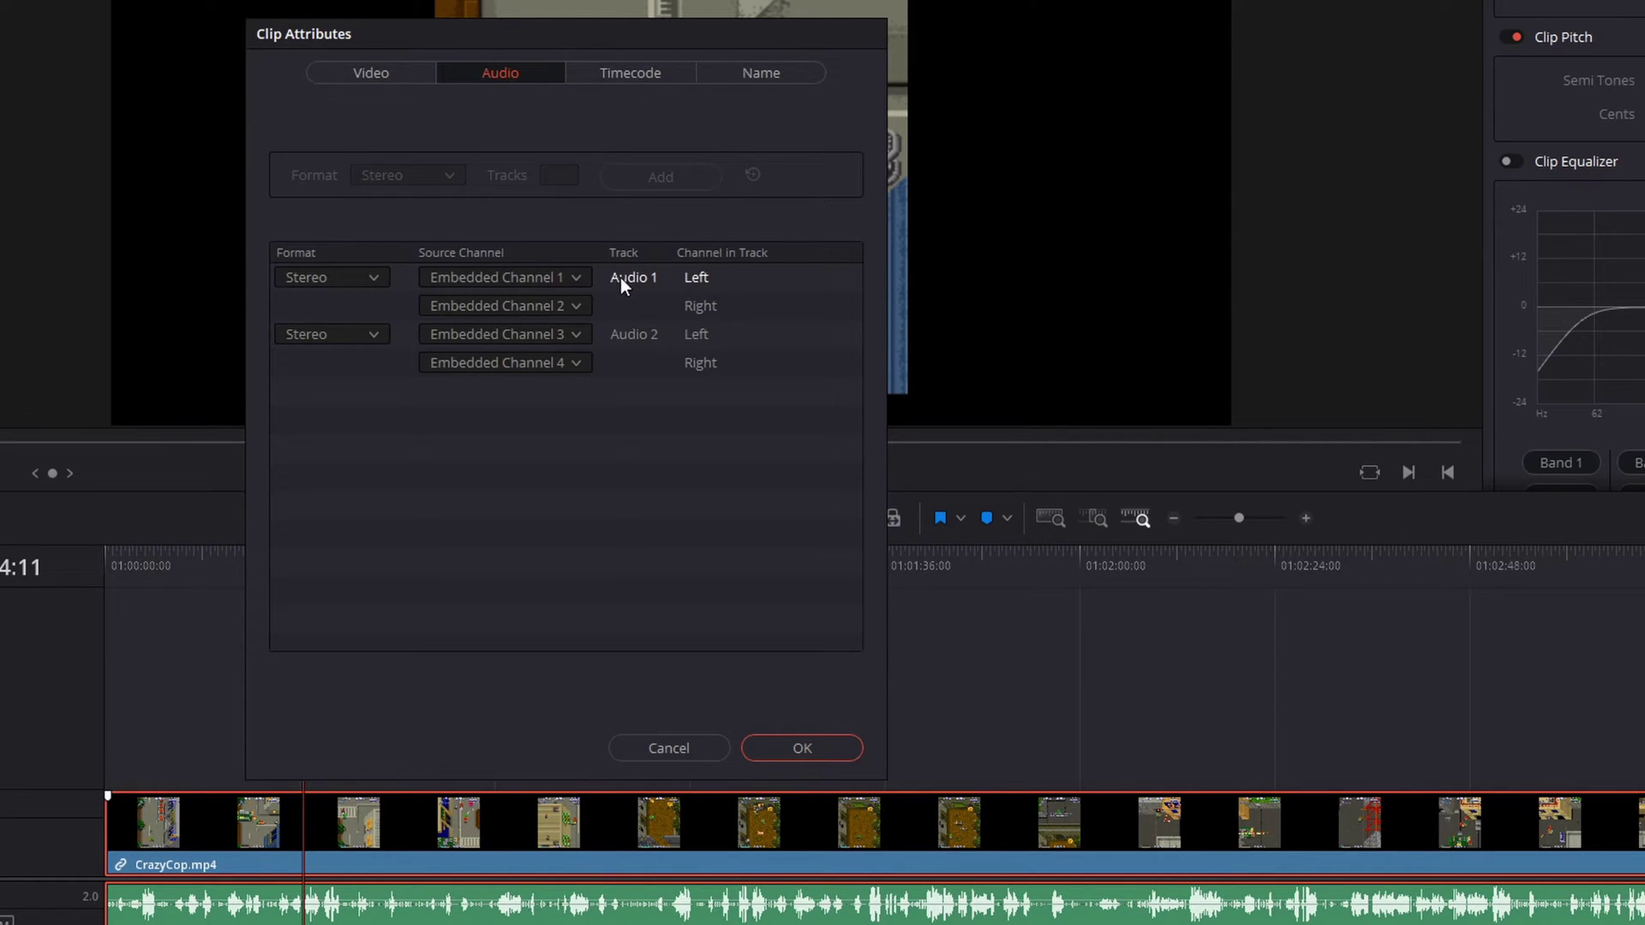
click(573, 305)
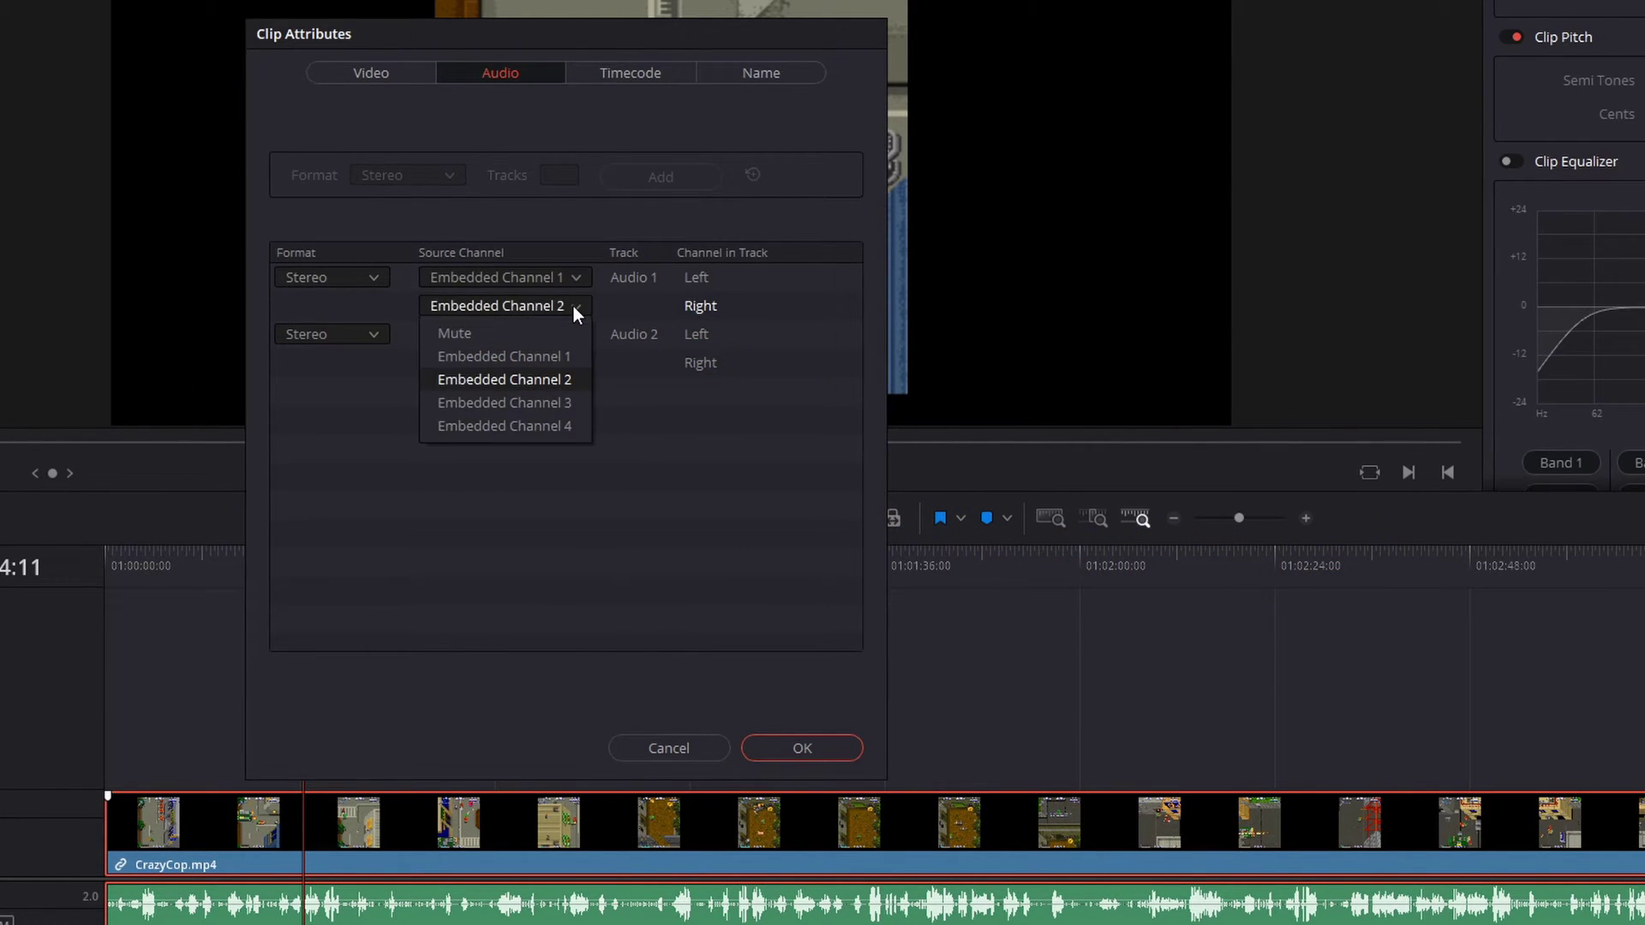
click(559, 357)
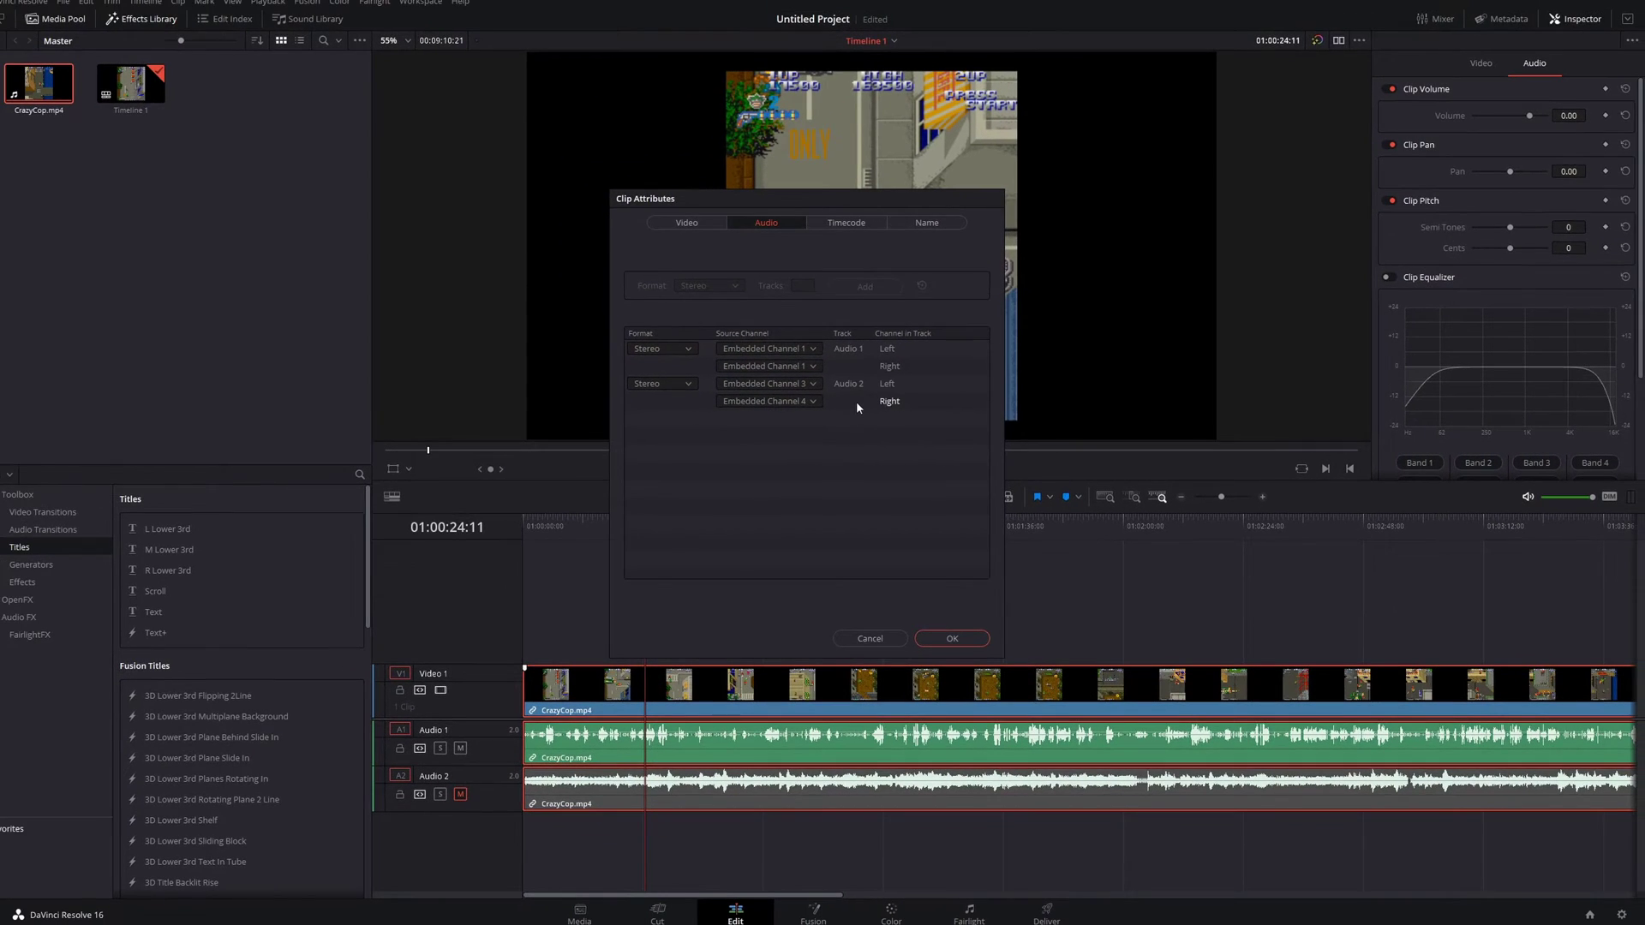
Confirm the channel remap and play the timeline from the start for a few seconds
click(939, 638)
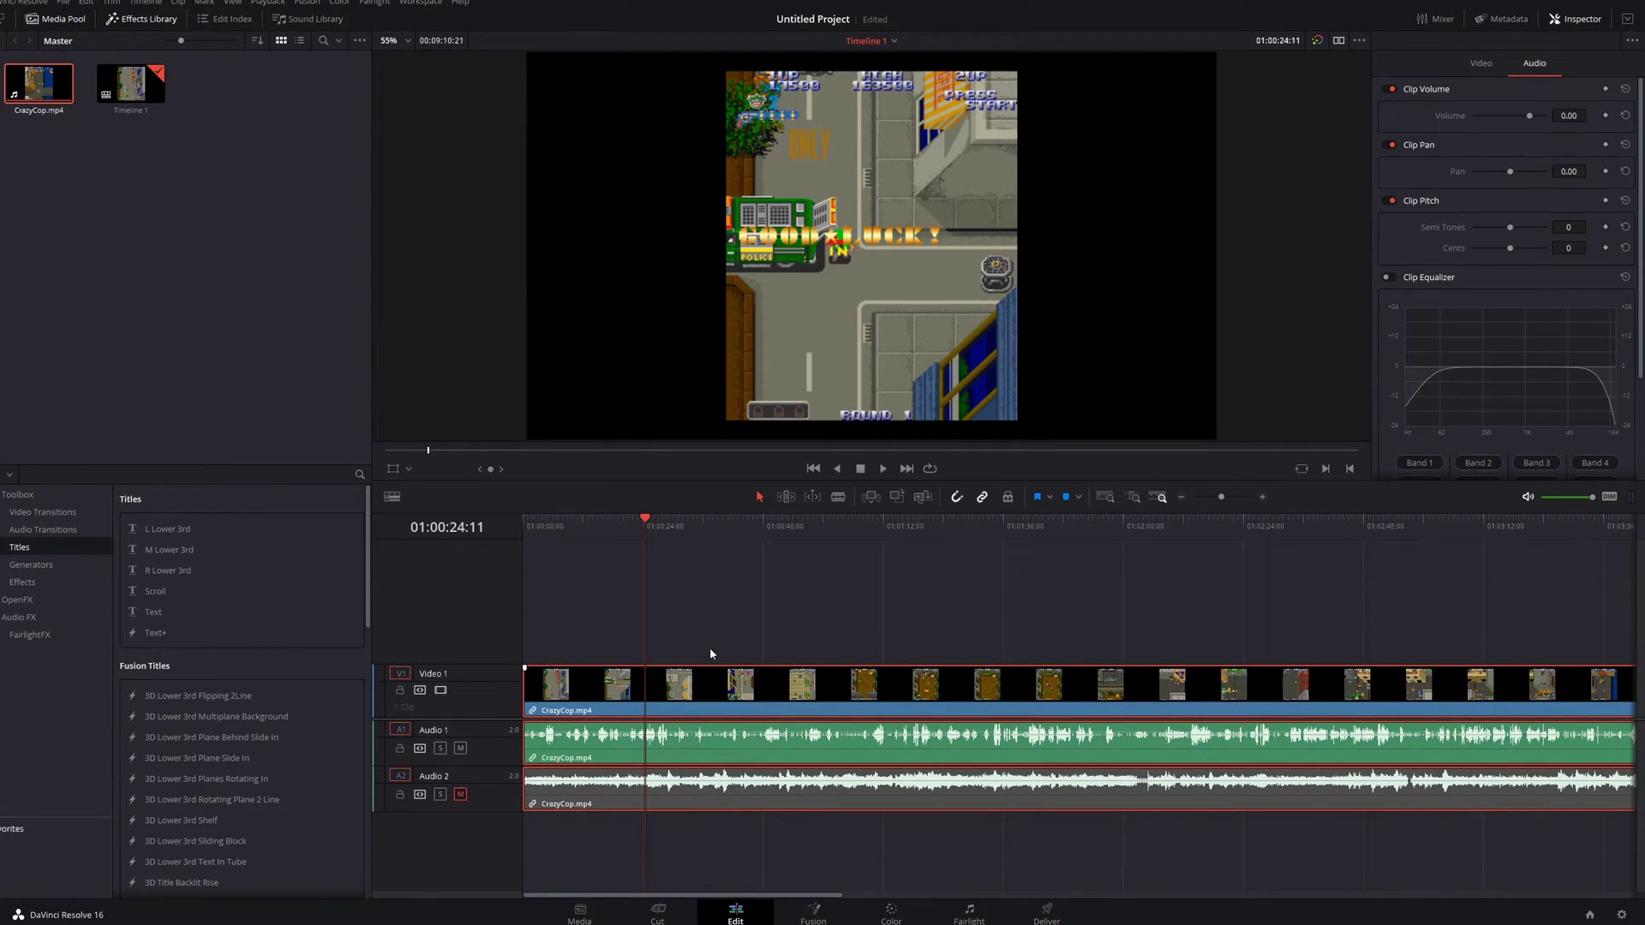
drag(547, 523, 503, 529)
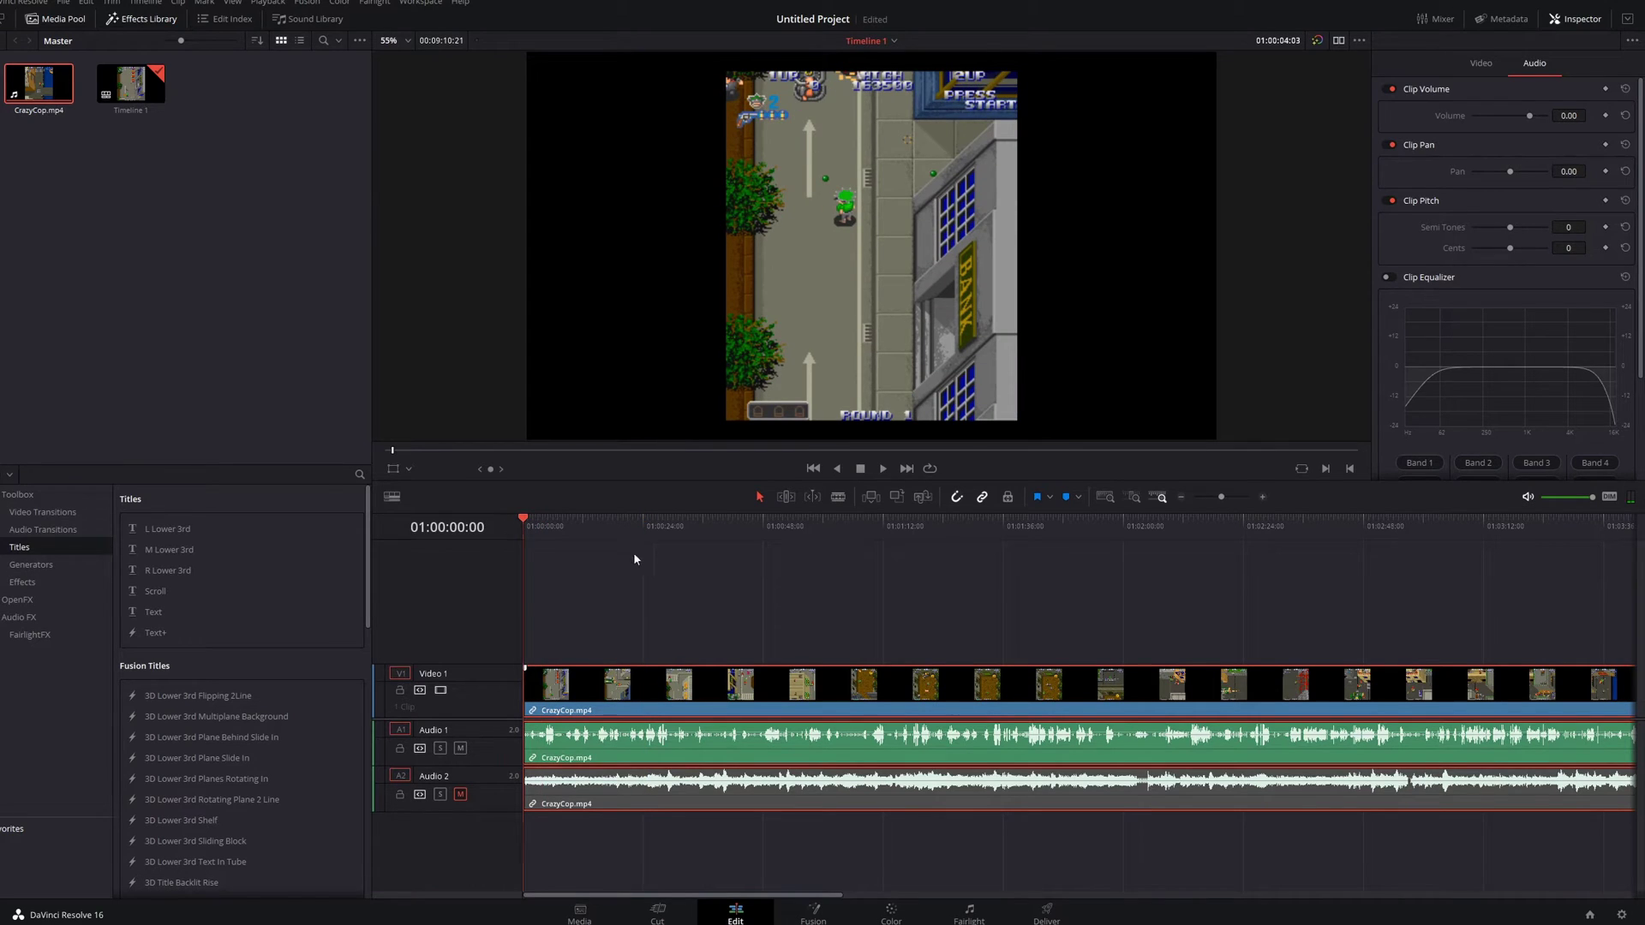
key(space)
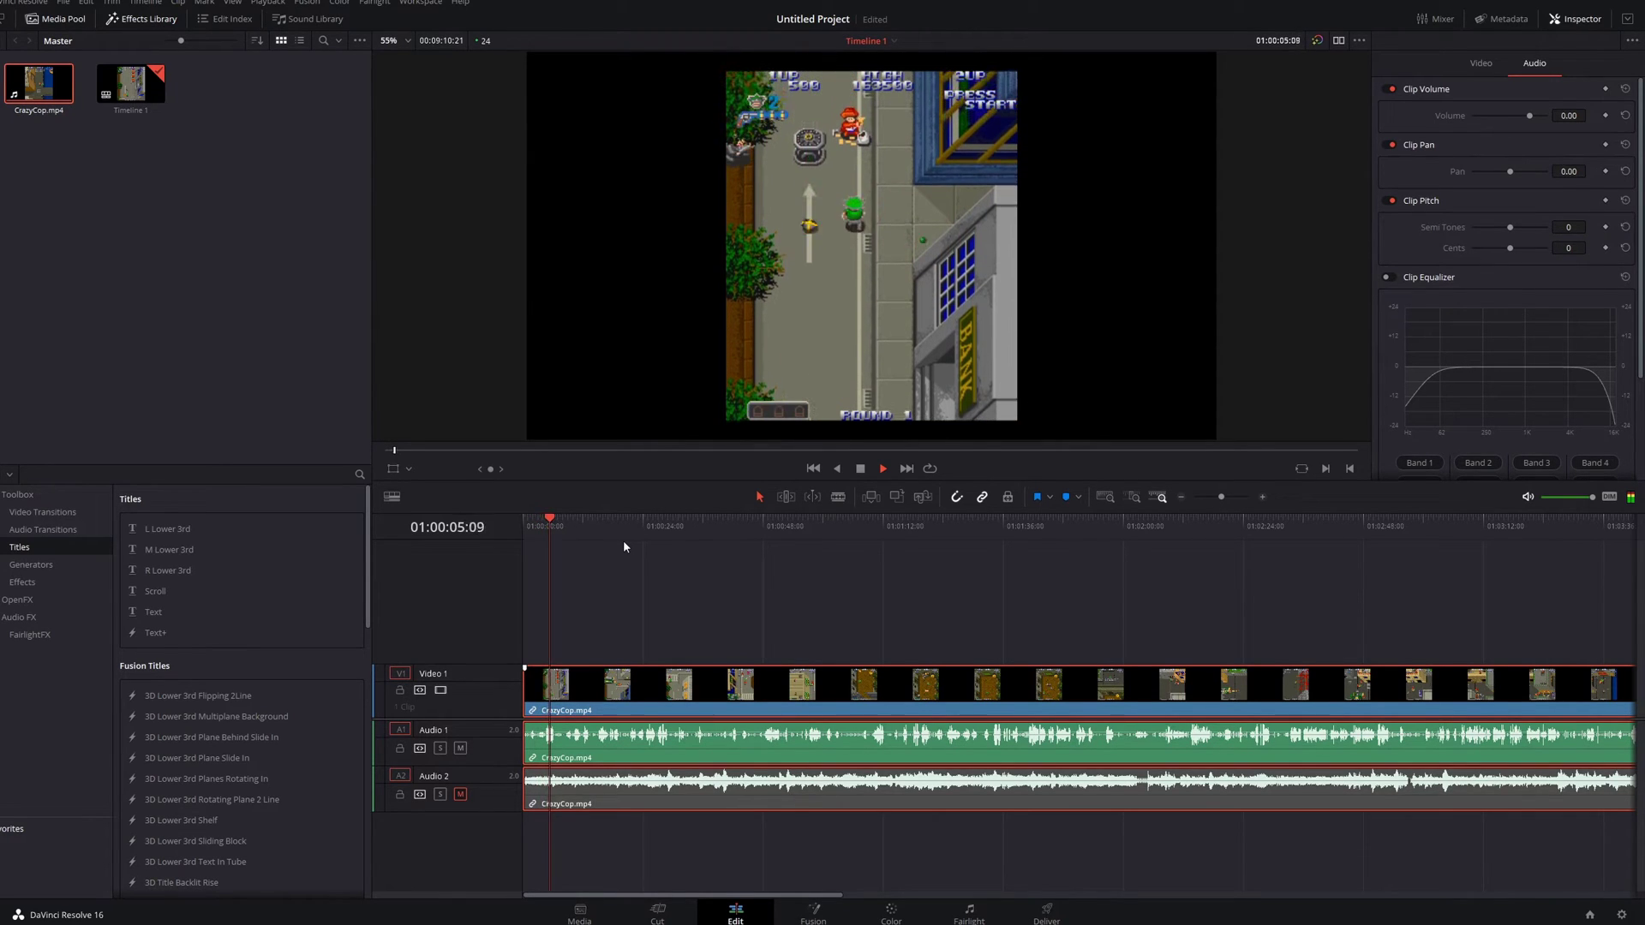
key(space)
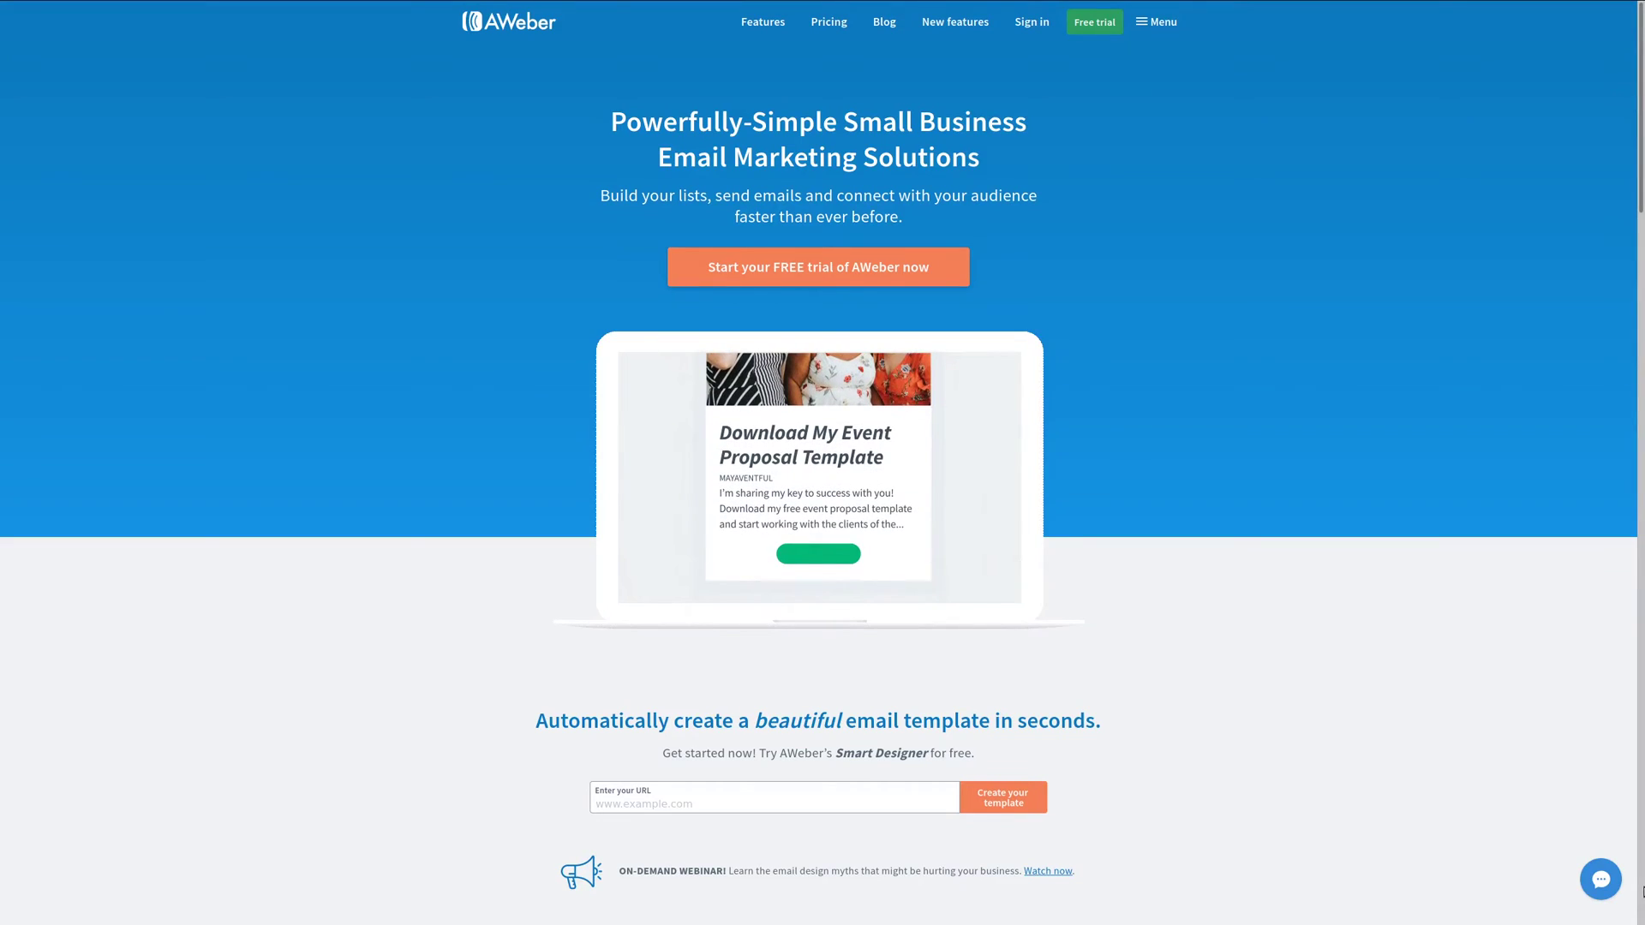
Scroll the AWeber homepage down past Smart Designer to the testimonials and free-trial banner
scroll(818, 463, down, 3)
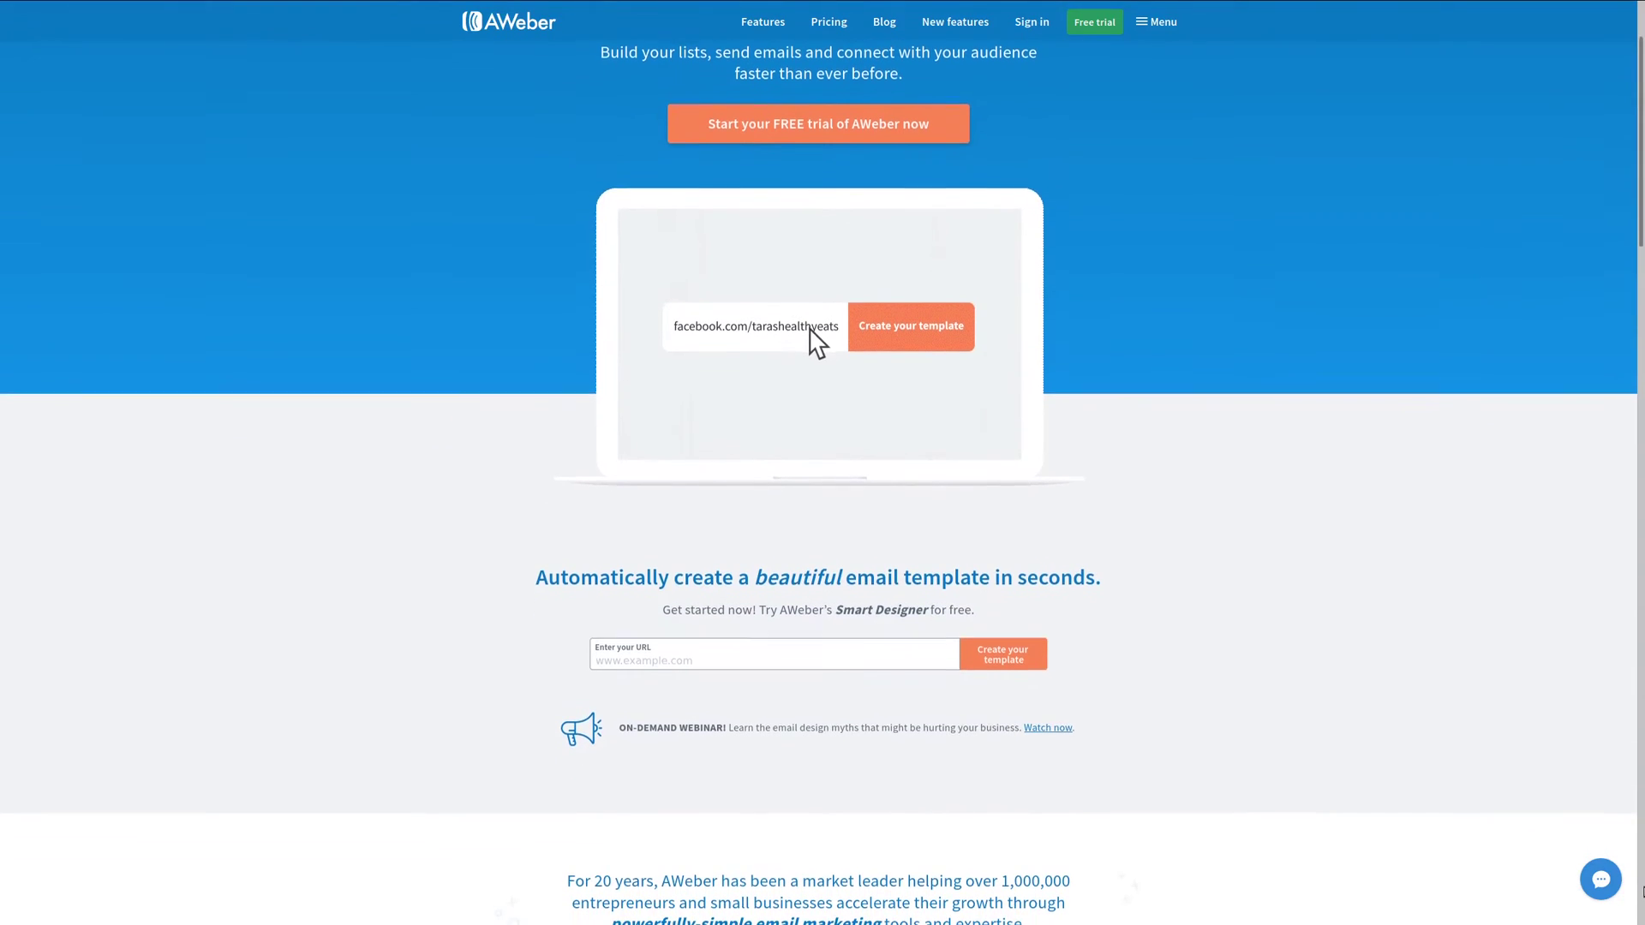
scroll(819, 463, down, 3)
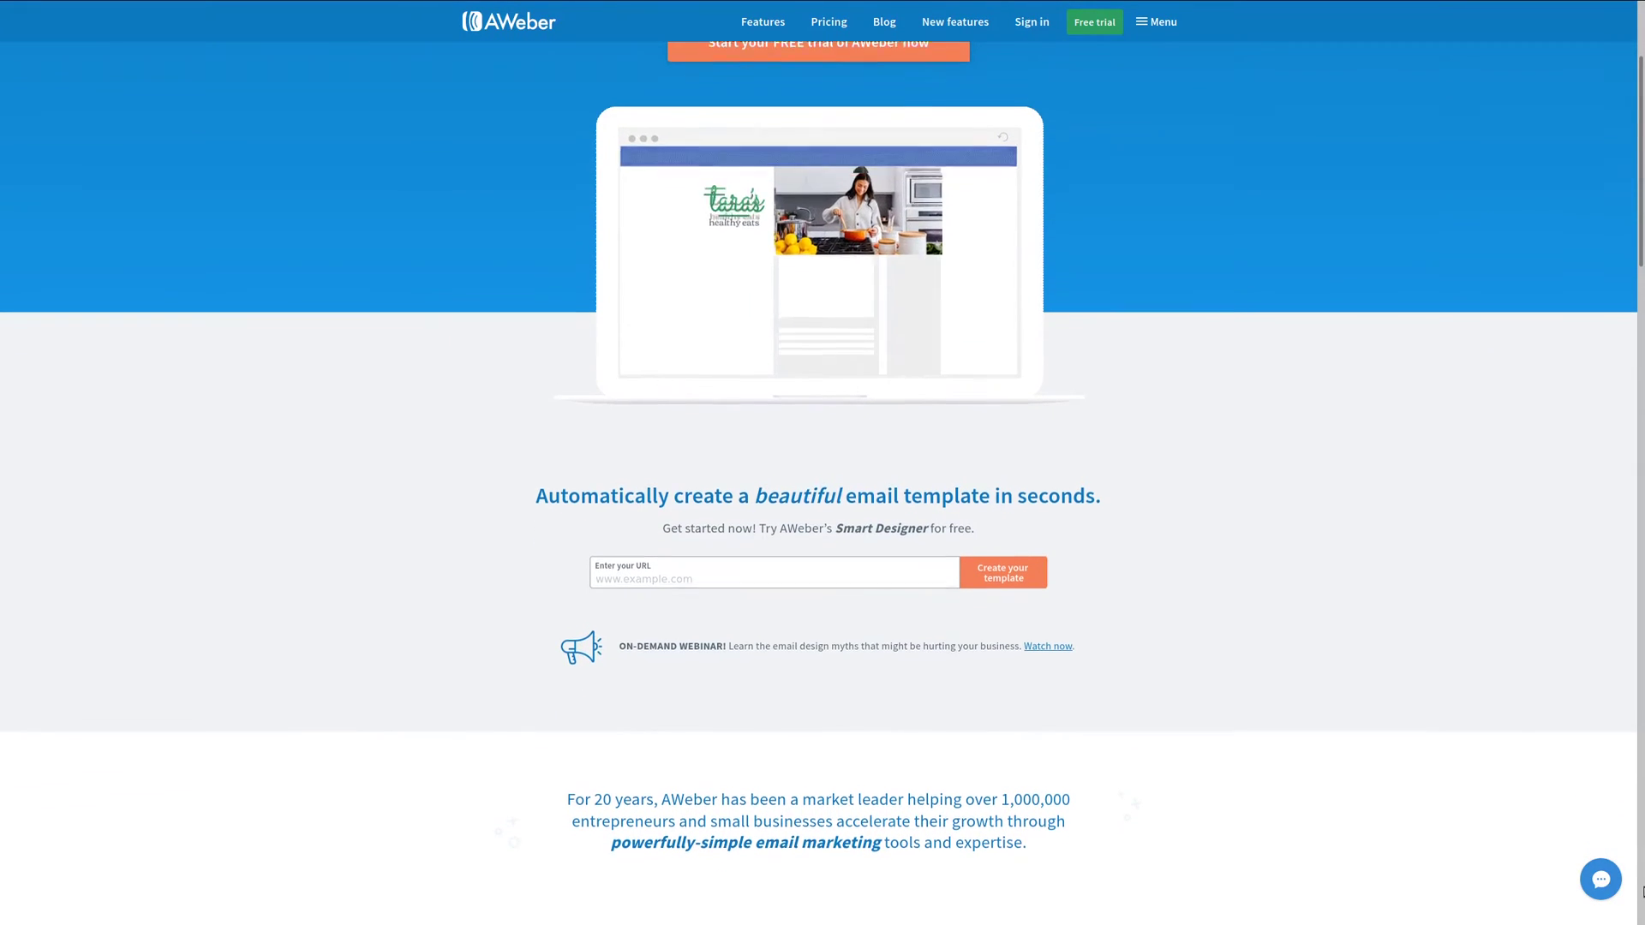
scroll(818, 463, down, 3)
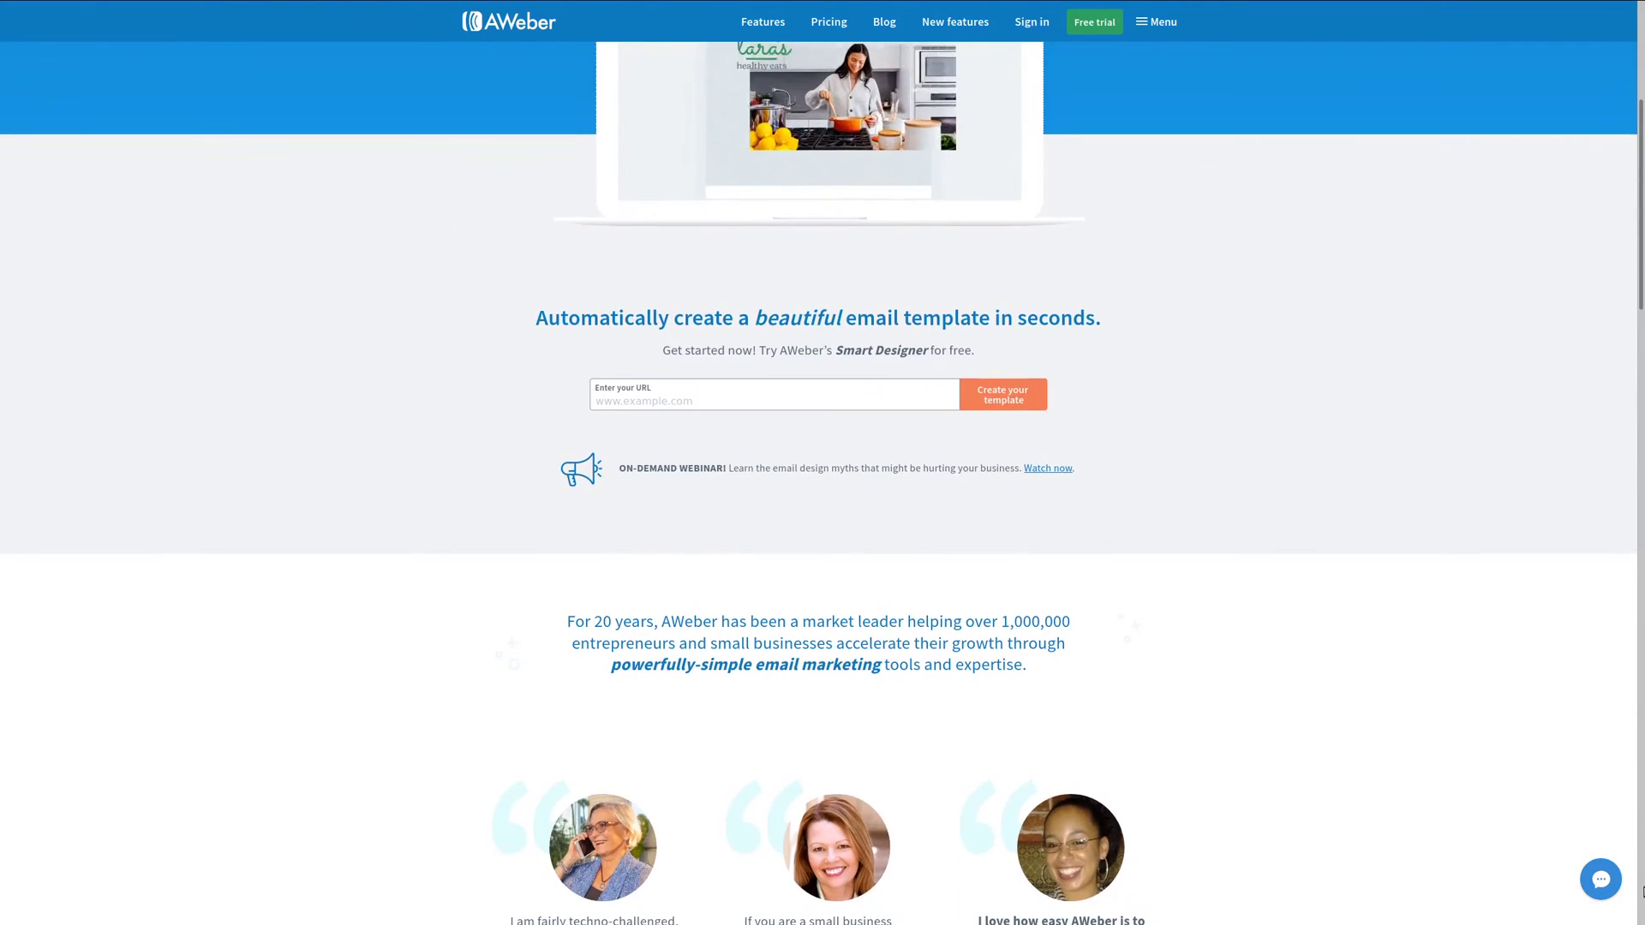
scroll(819, 463, down, 2)
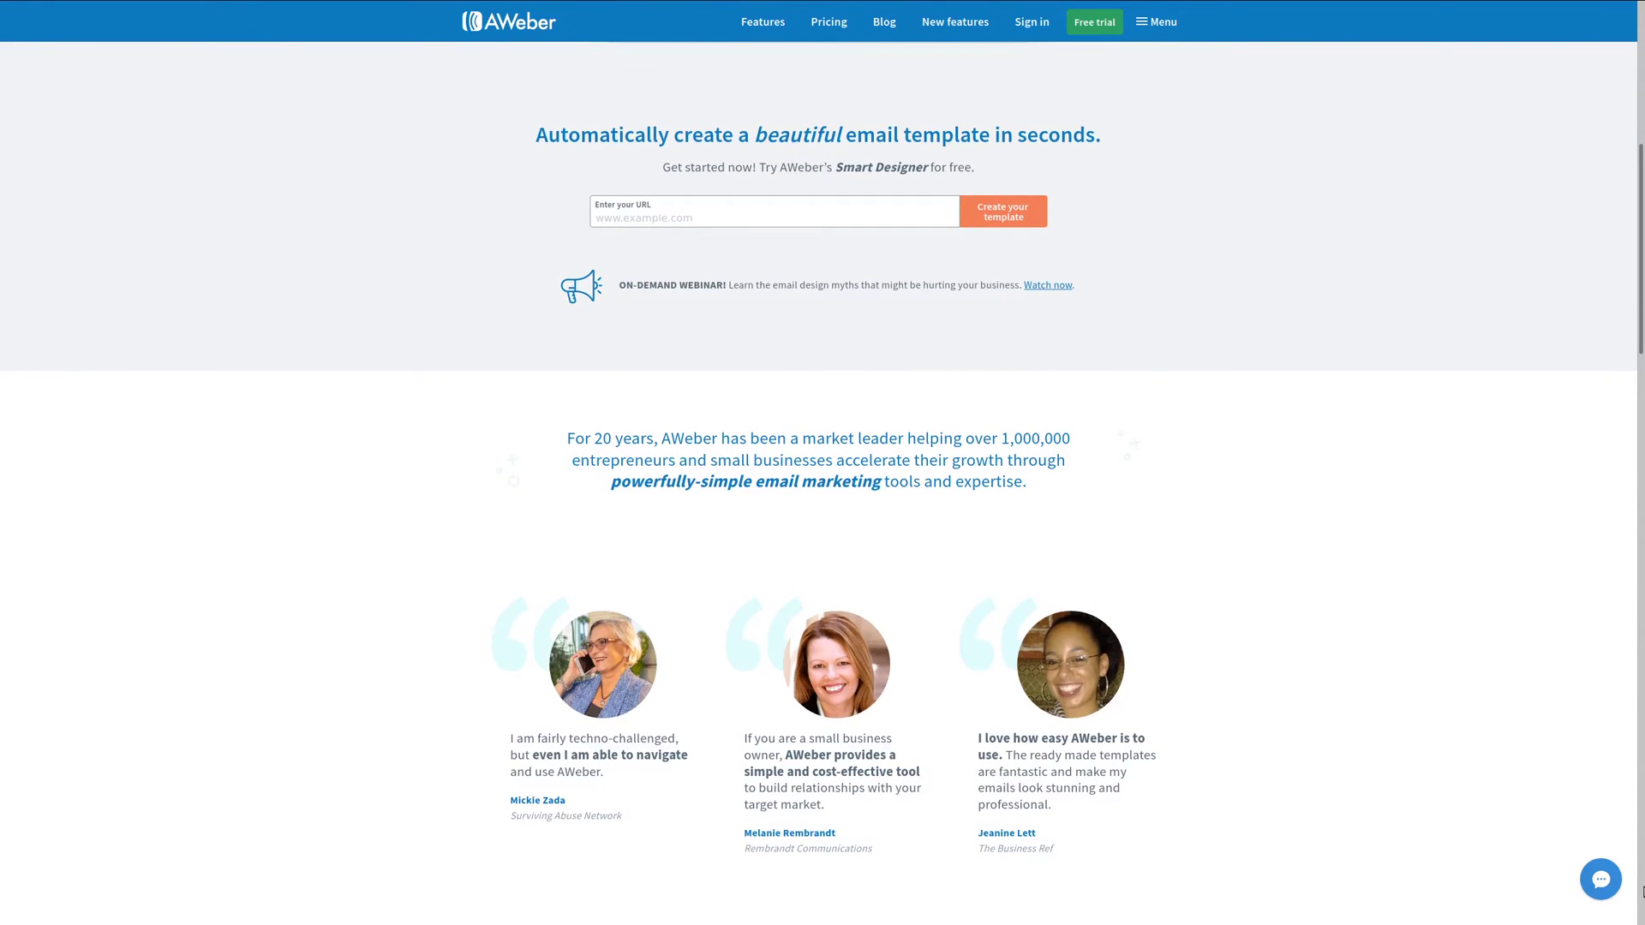
scroll(1641, 893, down, 3)
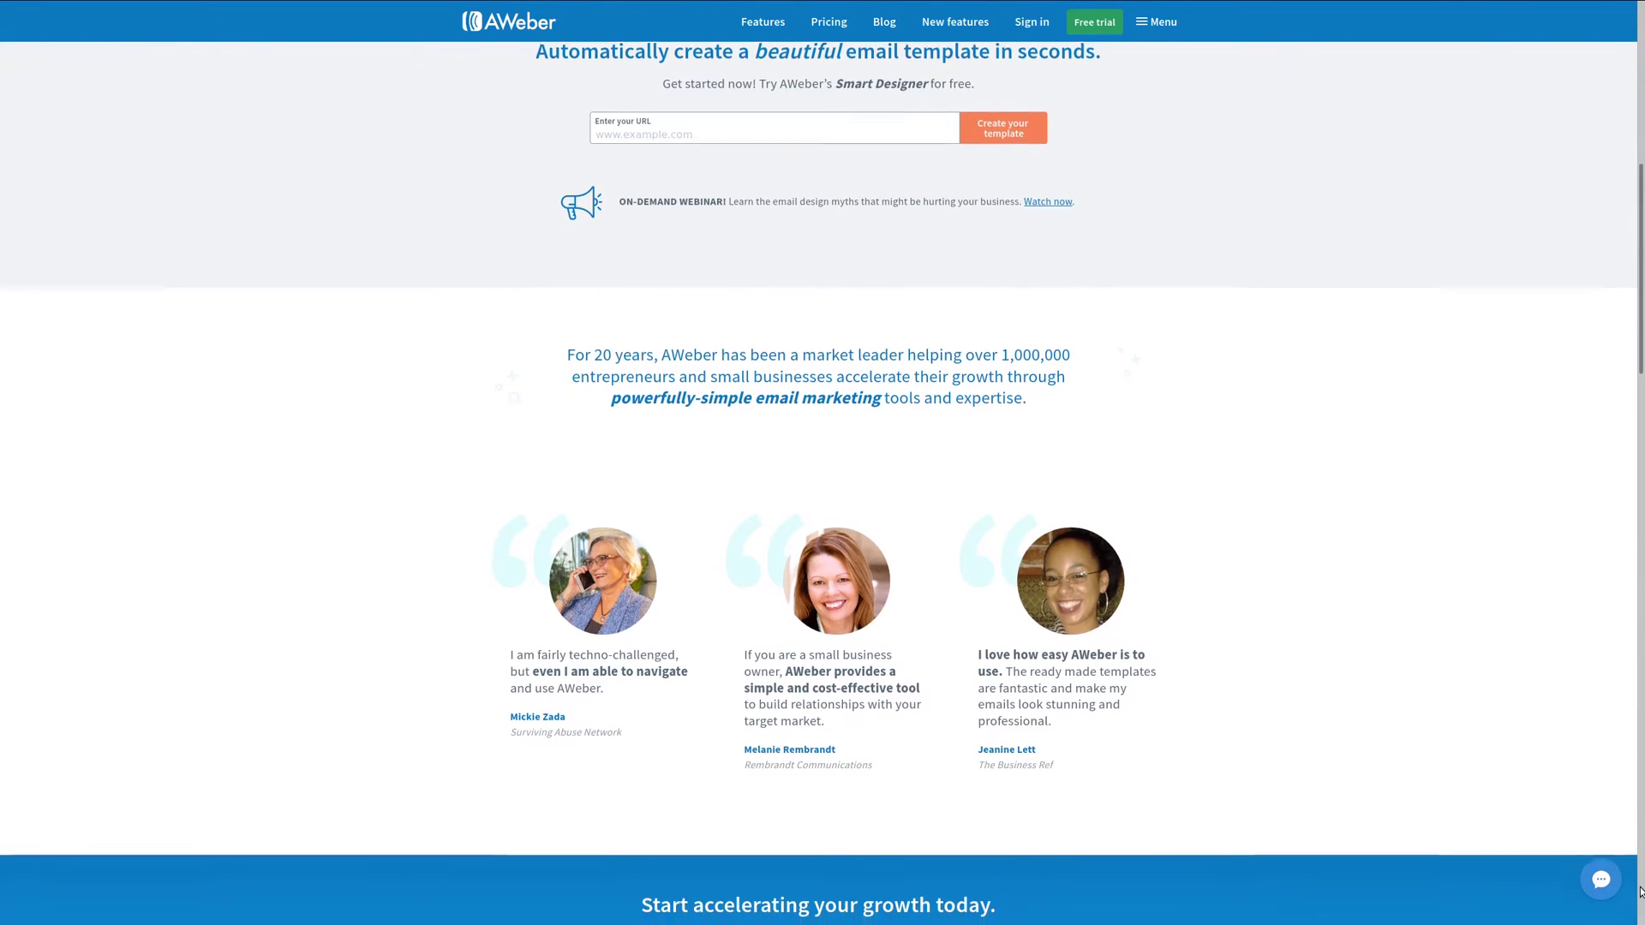
scroll(1641, 893, down, 4)
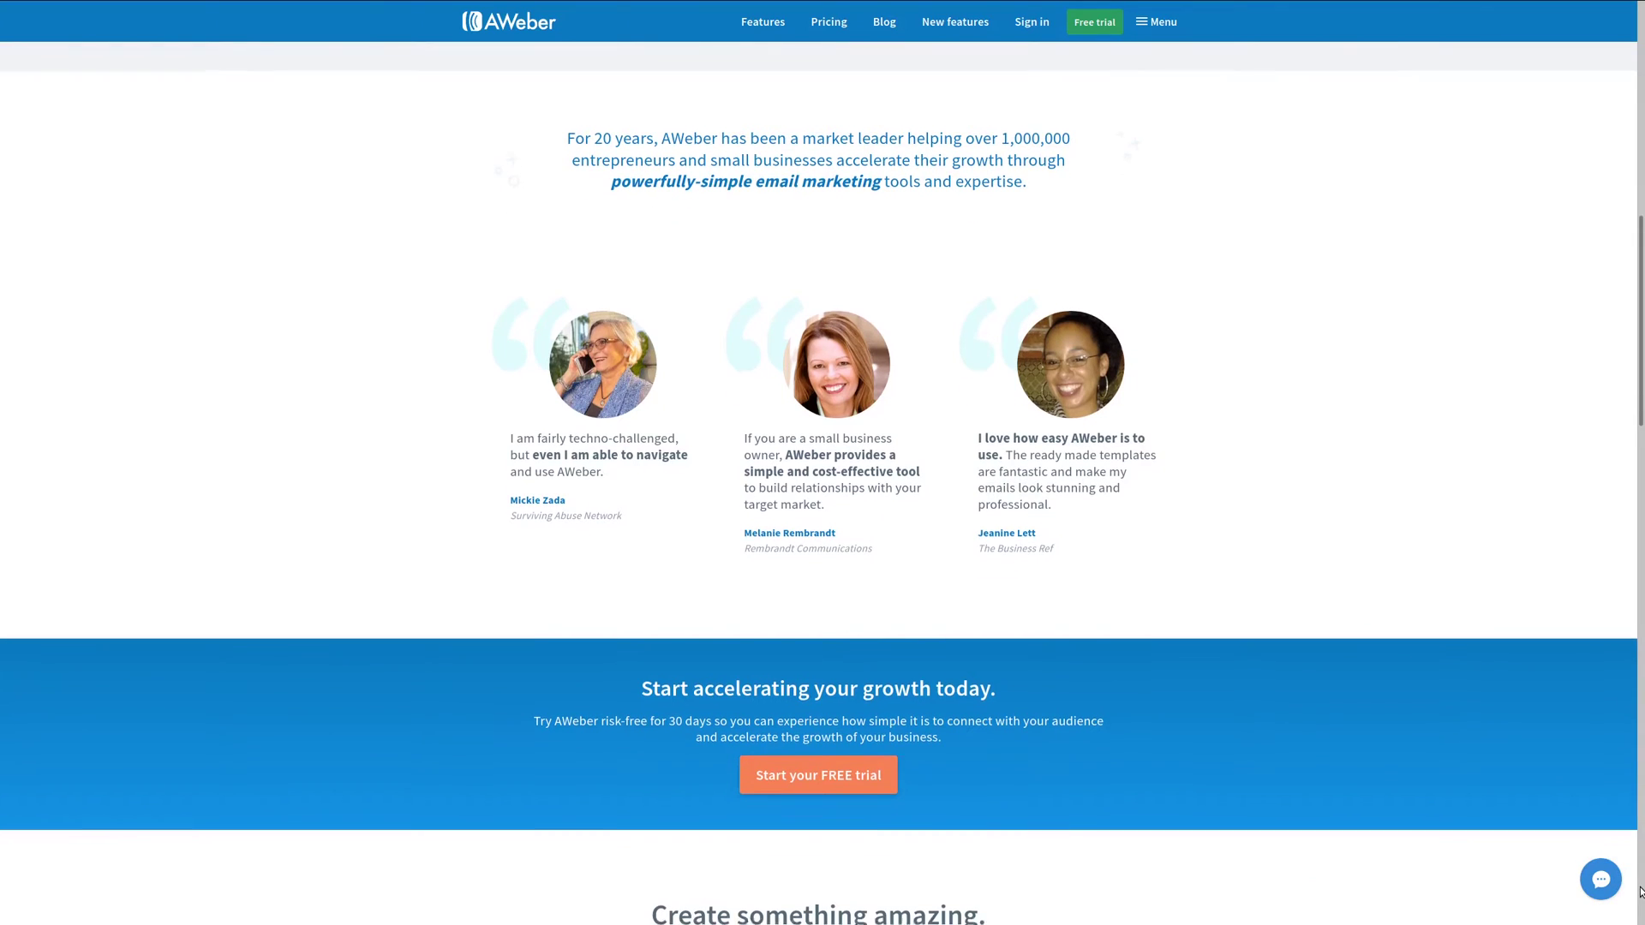
scroll(1641, 893, down, 3)
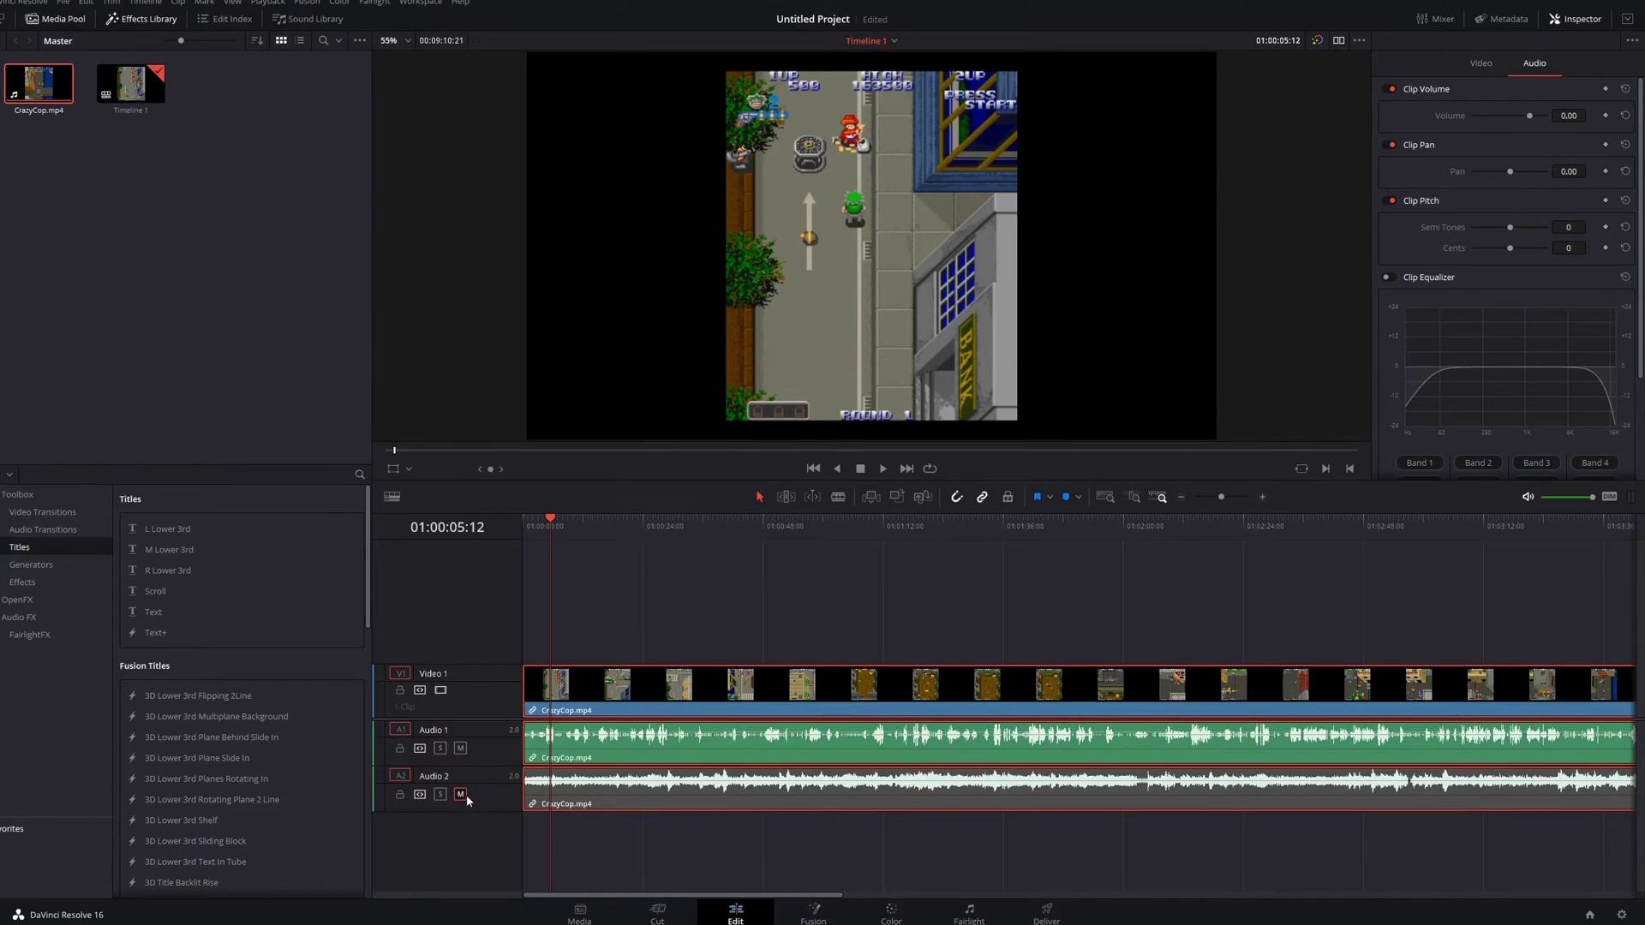
Unmute Audio 2 and play a few seconds with both audio tracks audible
click(461, 795)
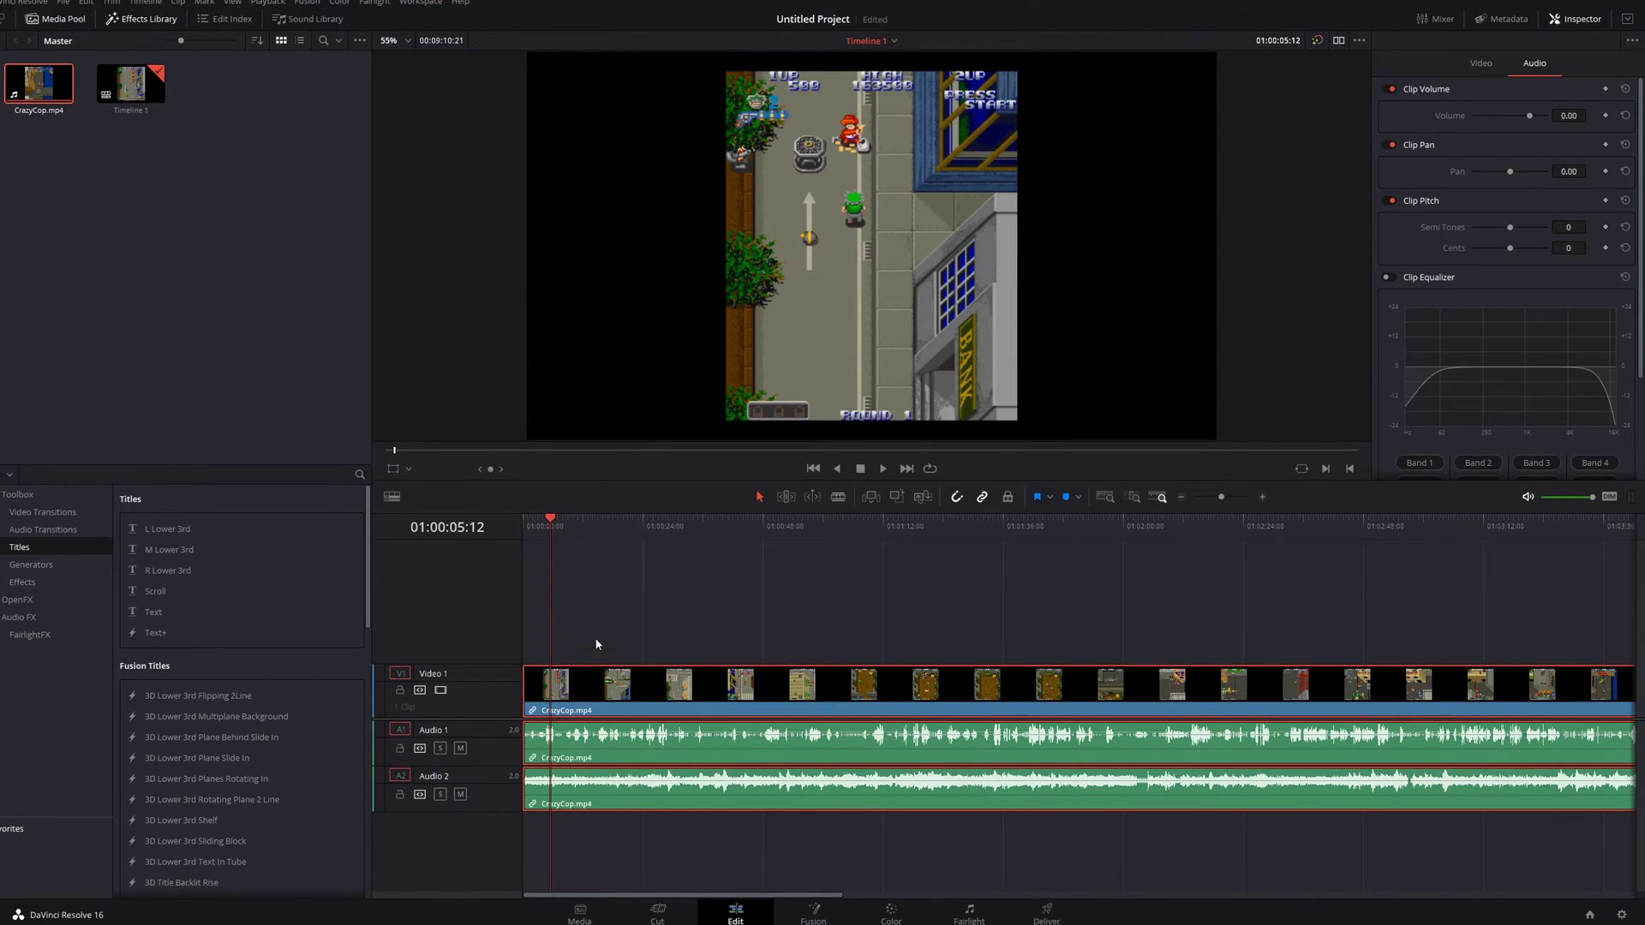
key(space)
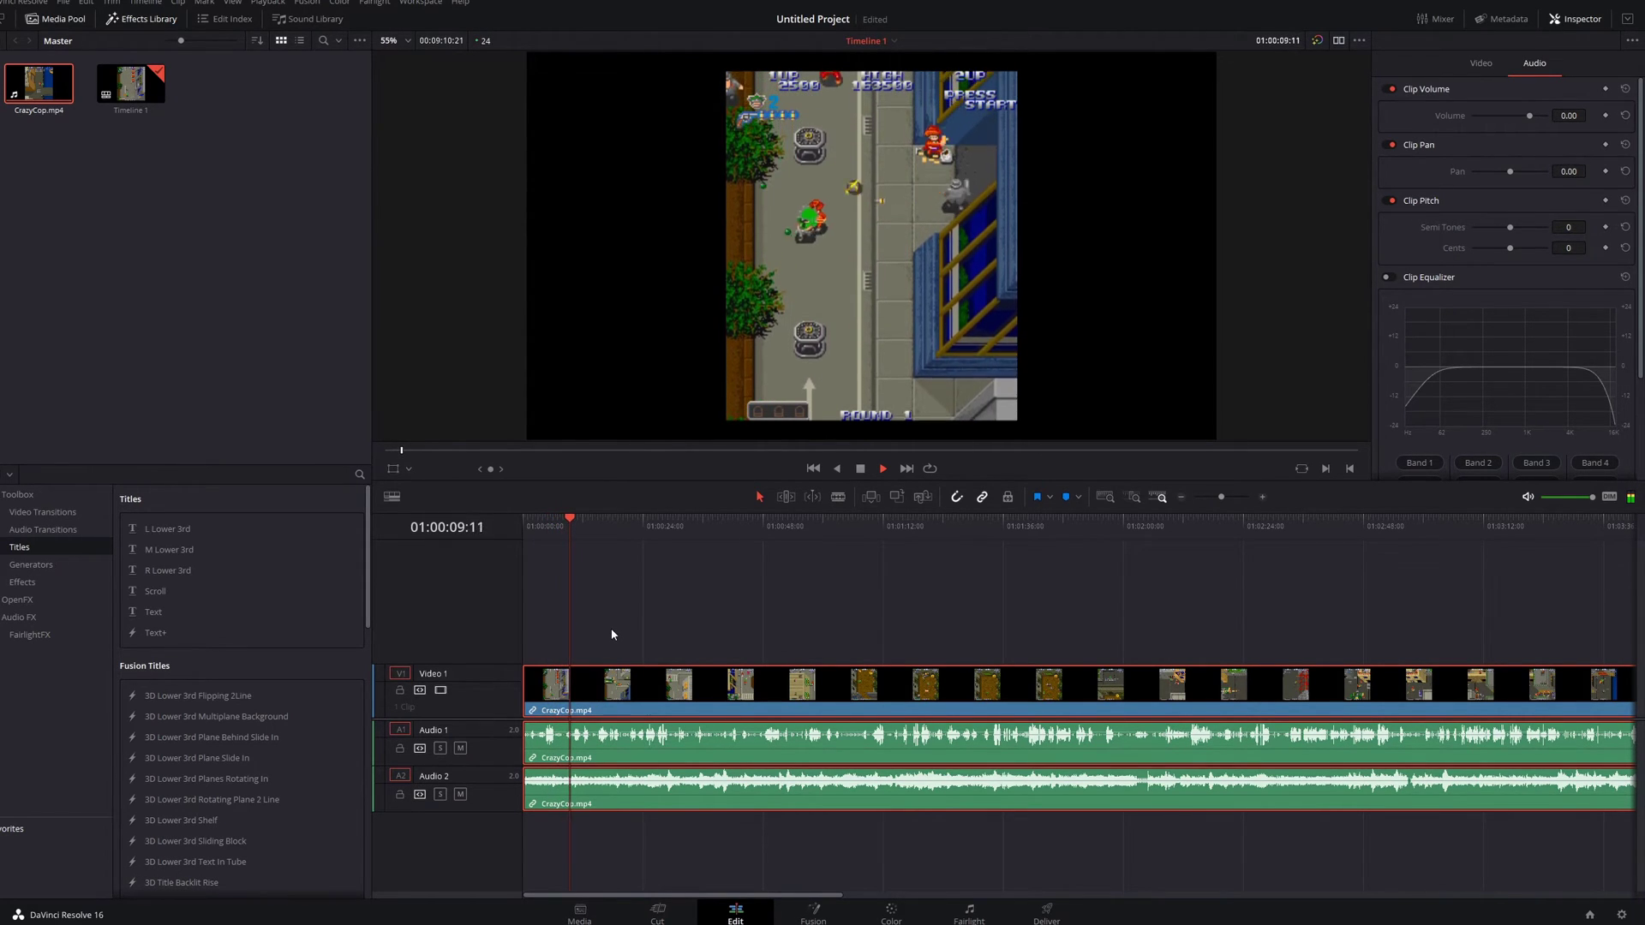
key(space)
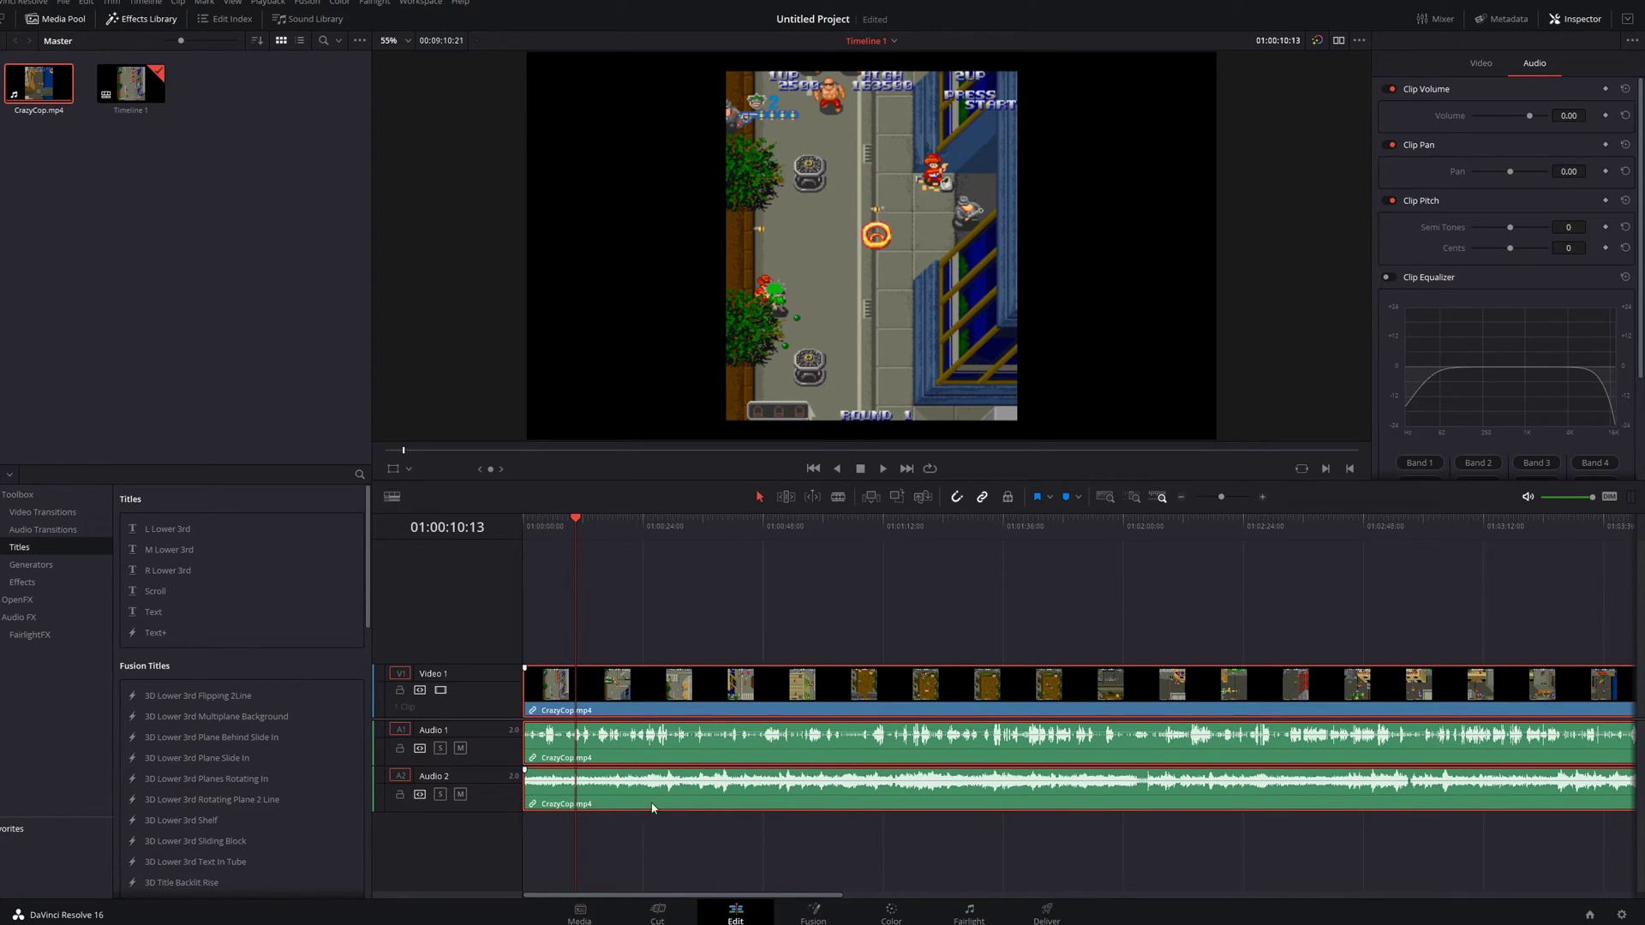
Lower the Audio 2 clip's volume to -8.43 dB in the Inspector's Audio settings
click(1575, 20)
click(1575, 20)
click(1489, 67)
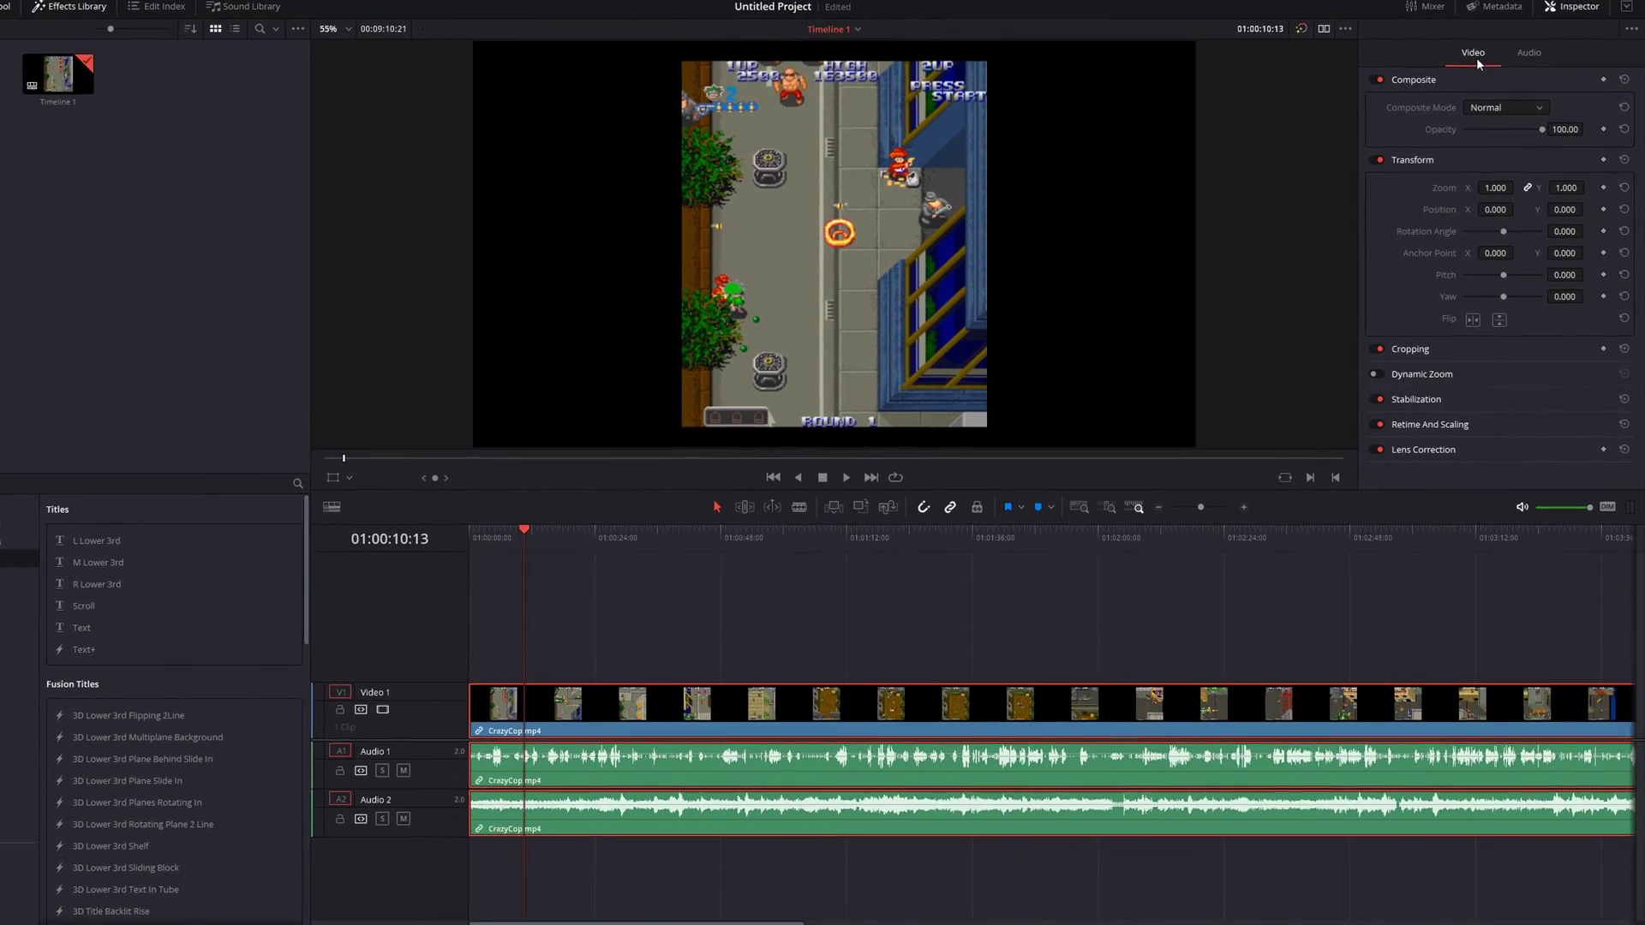
click(1524, 45)
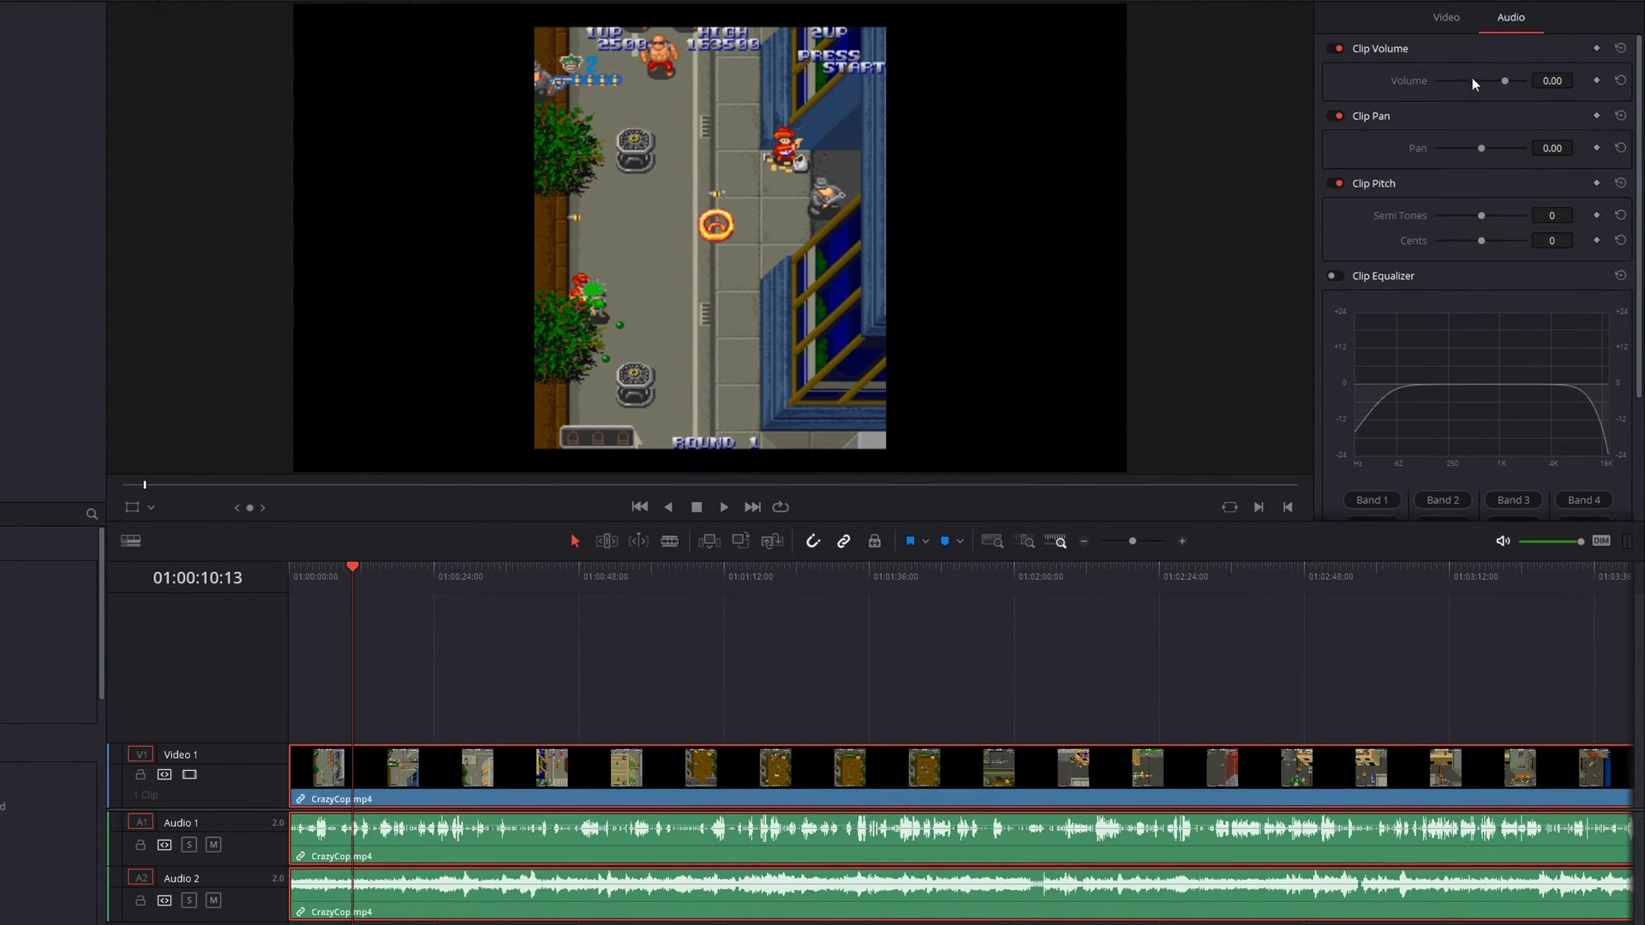
drag(1503, 81, 1494, 80)
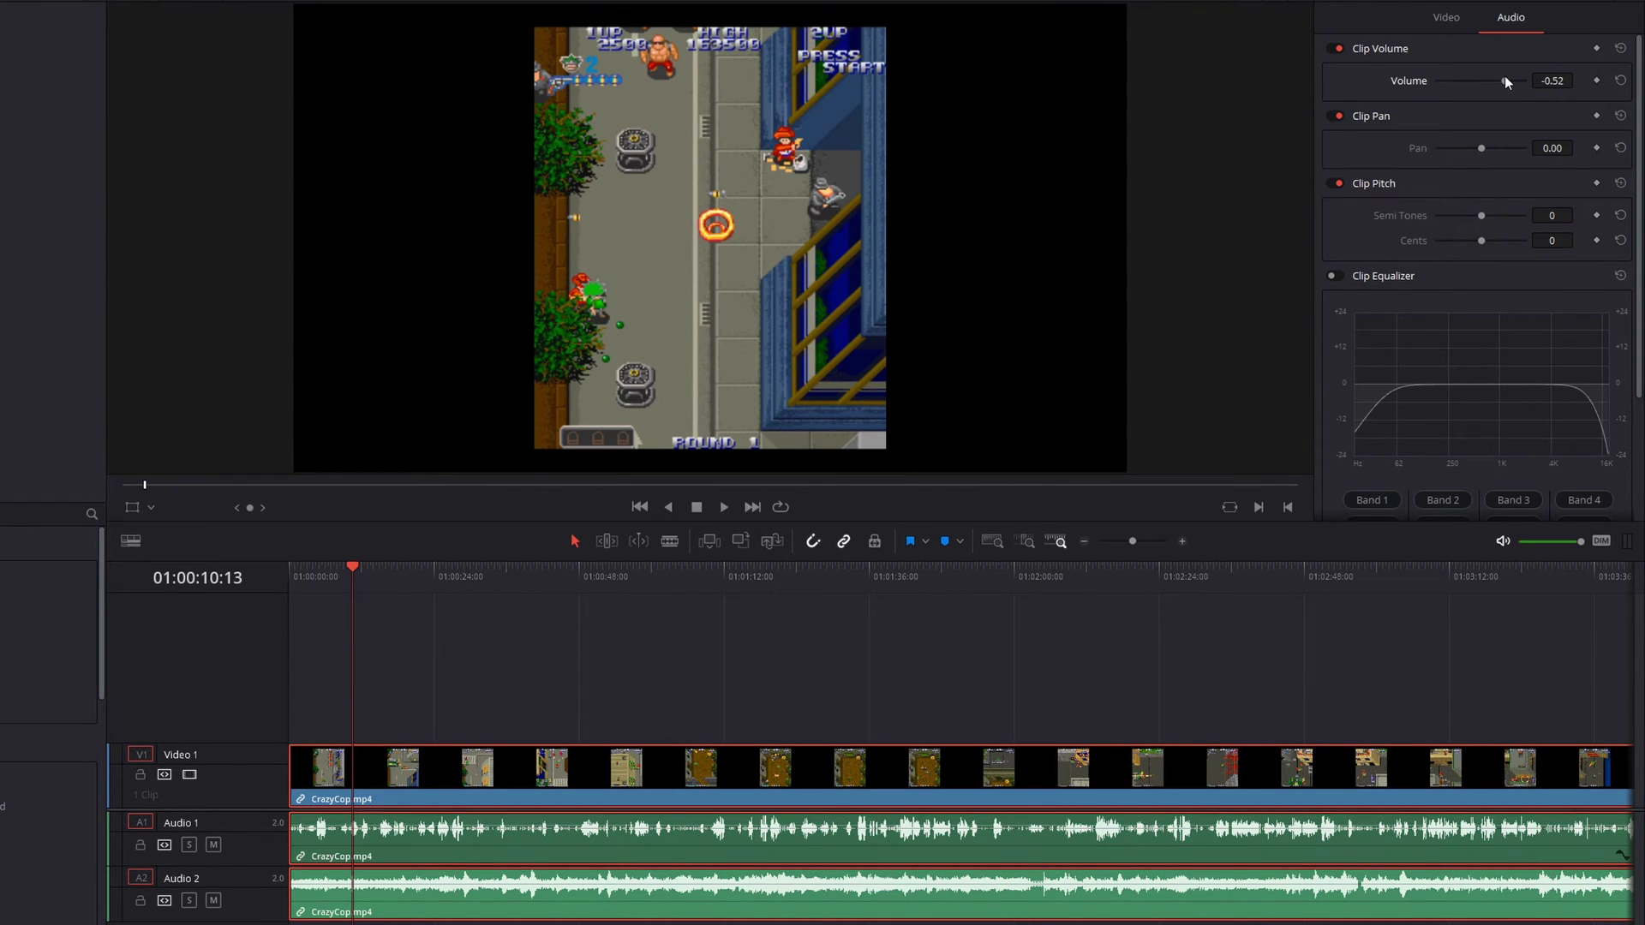
double_click(1502, 75)
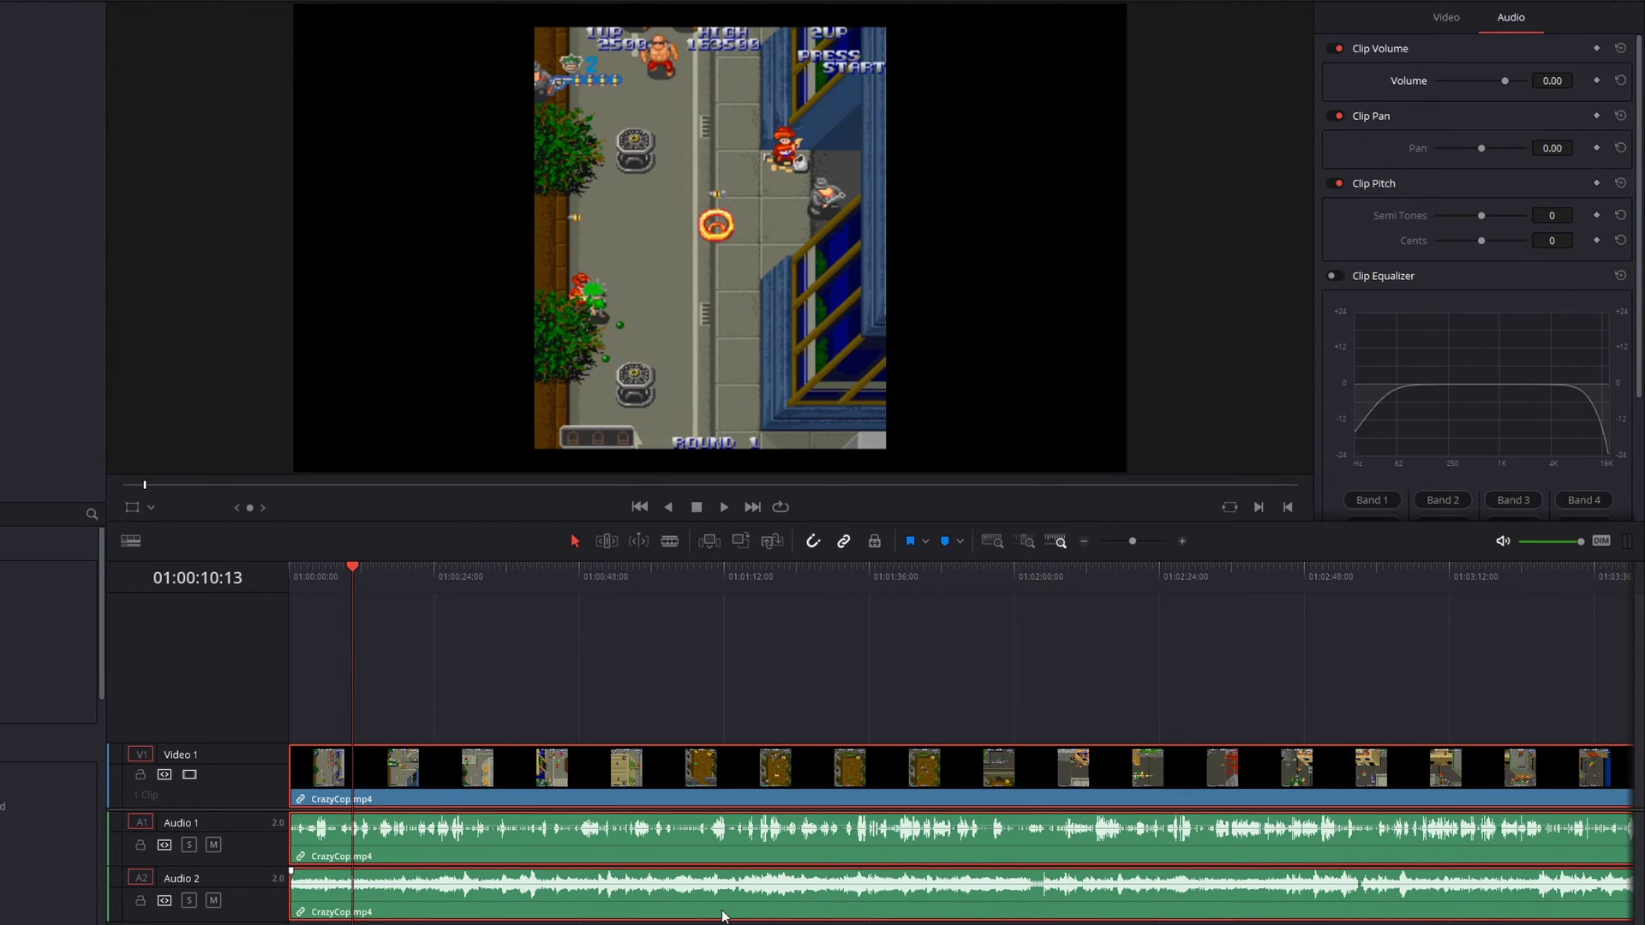
drag(1506, 81, 1500, 80)
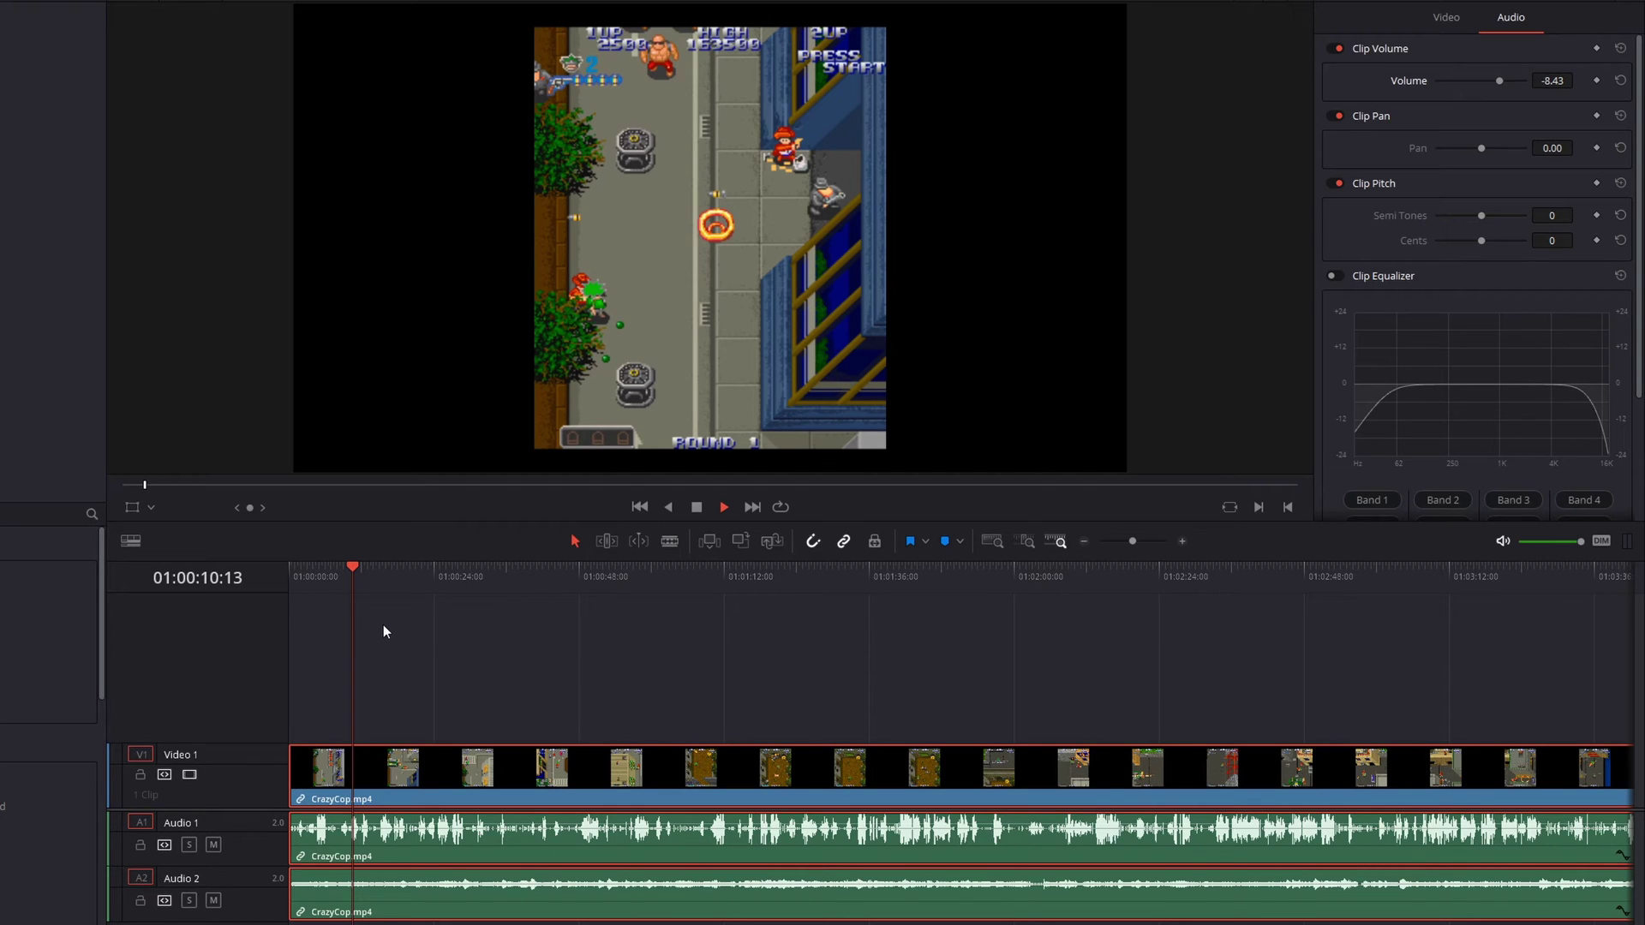
Play the timeline from about 01:00:14:03 to hear the quieter track
click(373, 569)
key(space)
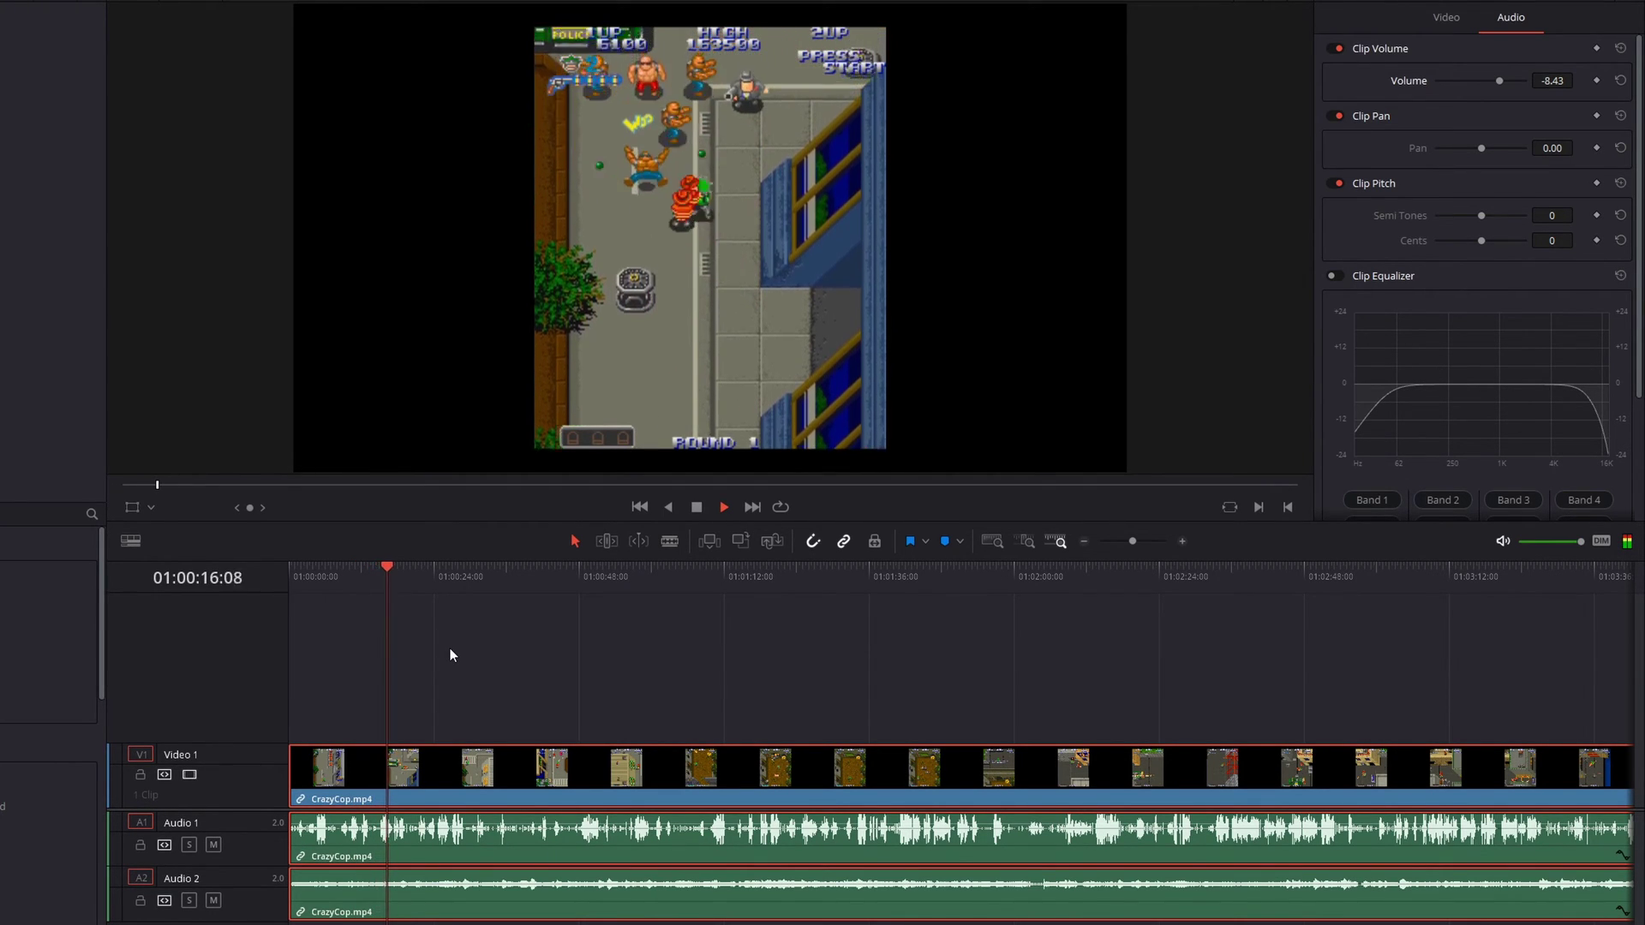
key(space)
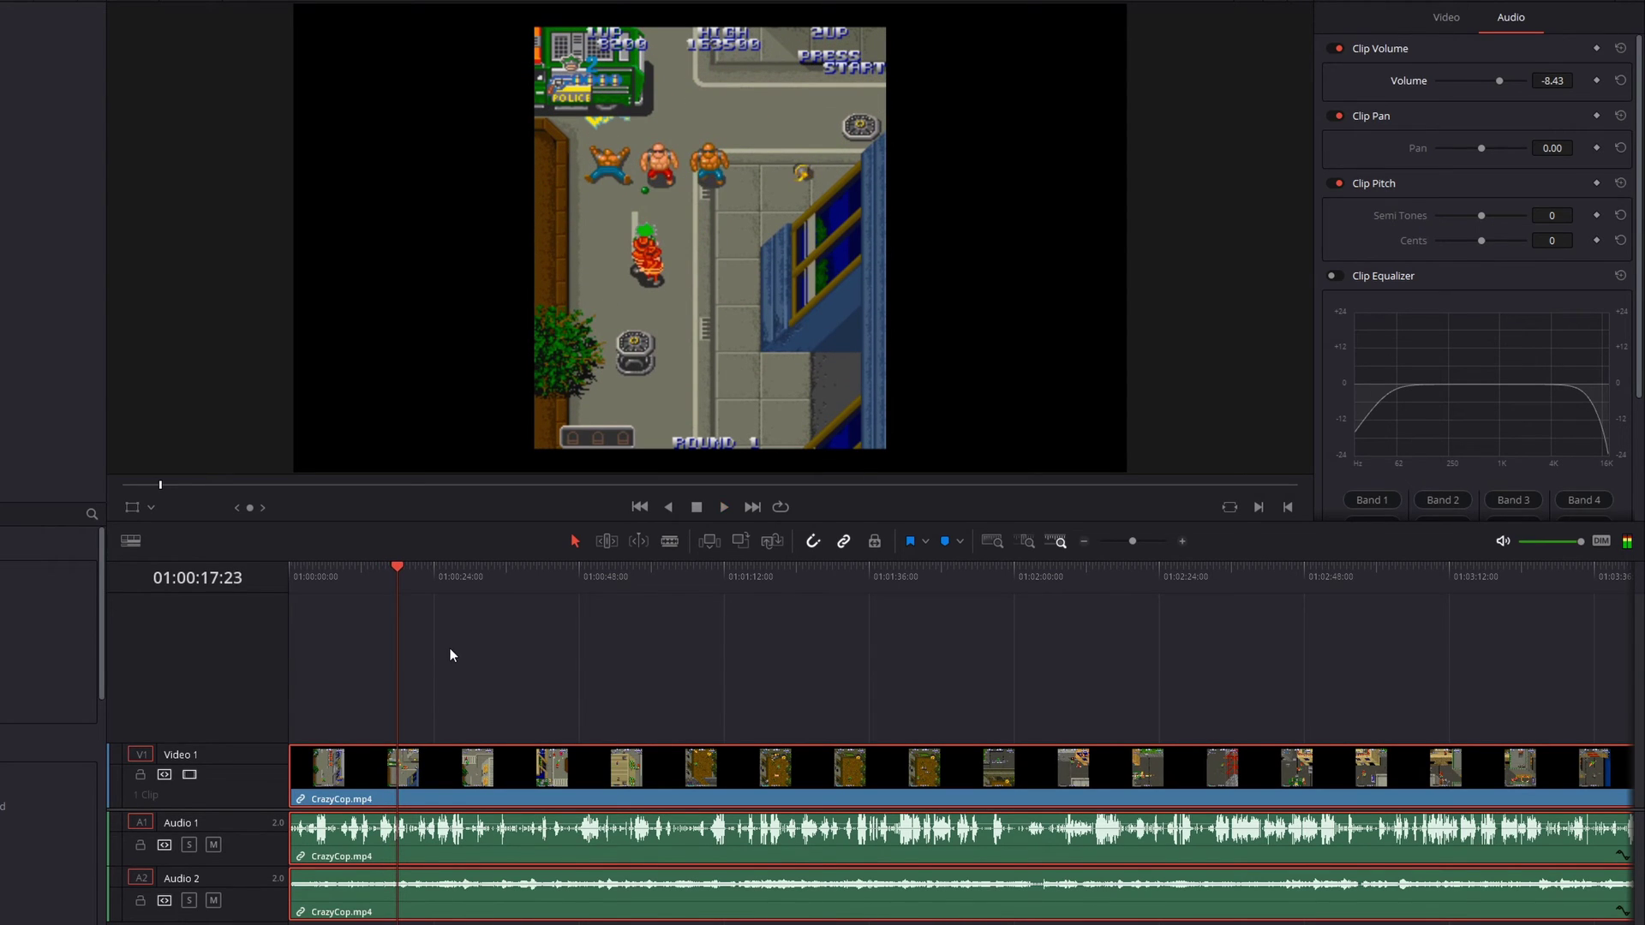